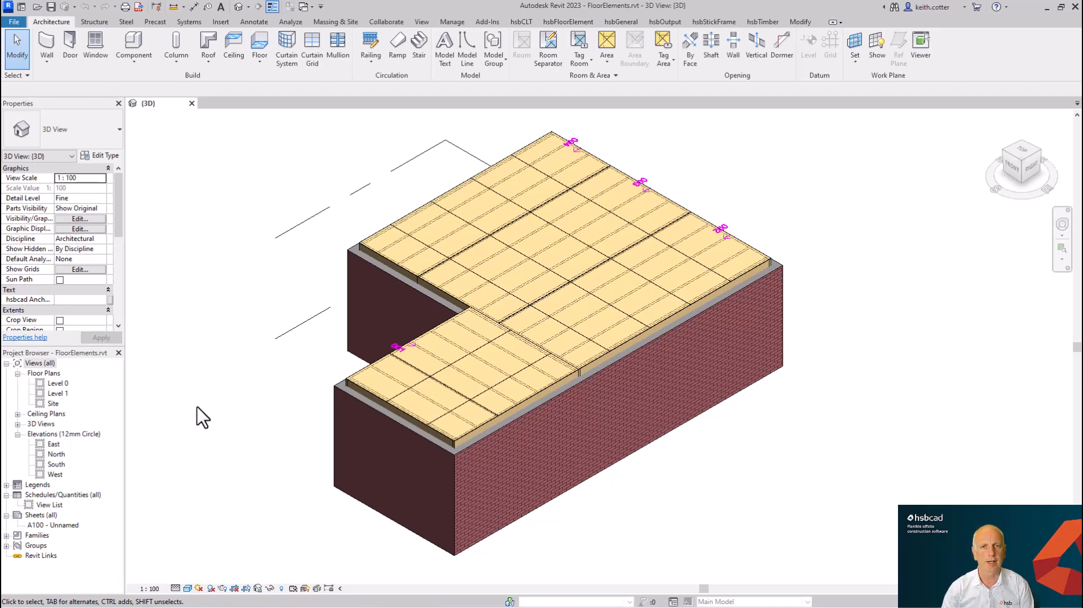
Step: Open the Level 1 floor plan and bring the joist layout of floor panel 001 into close view
double_click(58, 393)
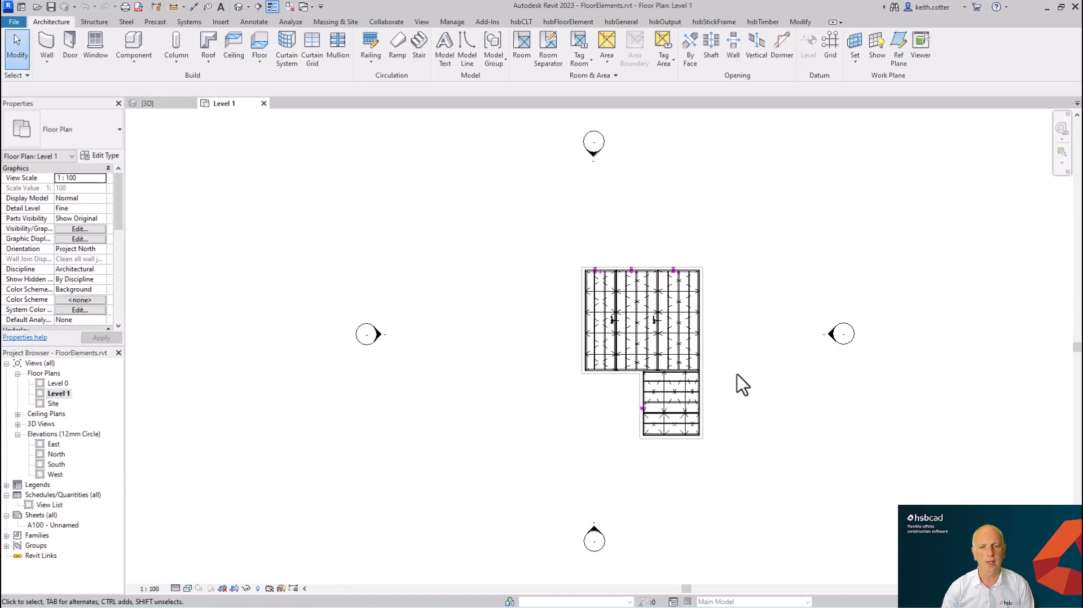
scroll(725, 383, up, 5)
scroll(705, 479, up, 3)
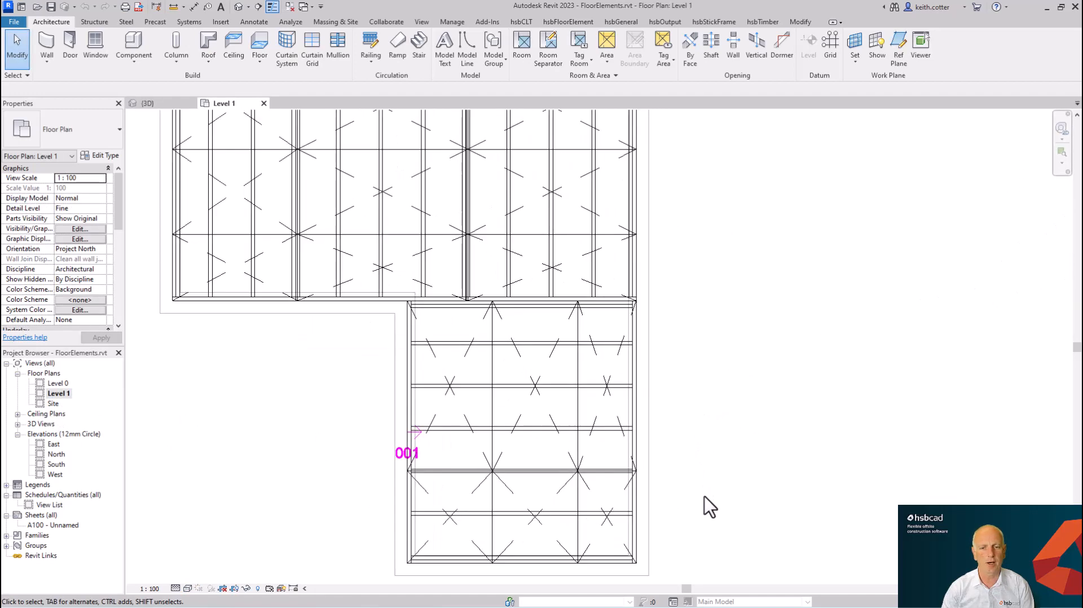
middle_drag(705, 497, 705, 434)
scroll(706, 437, up, 2)
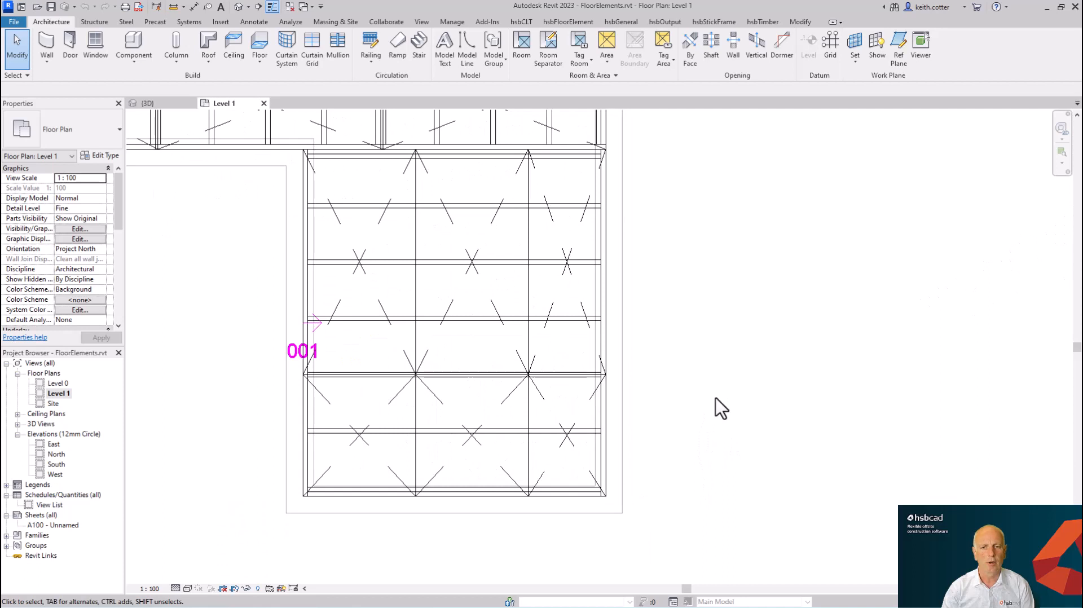
middle_drag(732, 371, 730, 391)
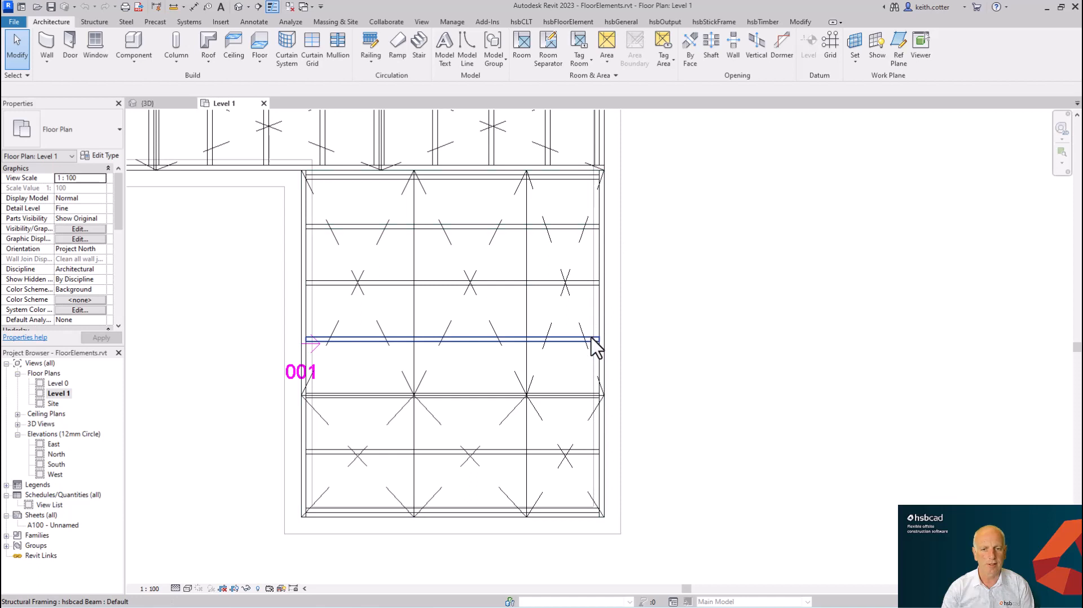
Step: Open the Flush edge detail of the A - 200 Floor framing style for editing
click(553, 22)
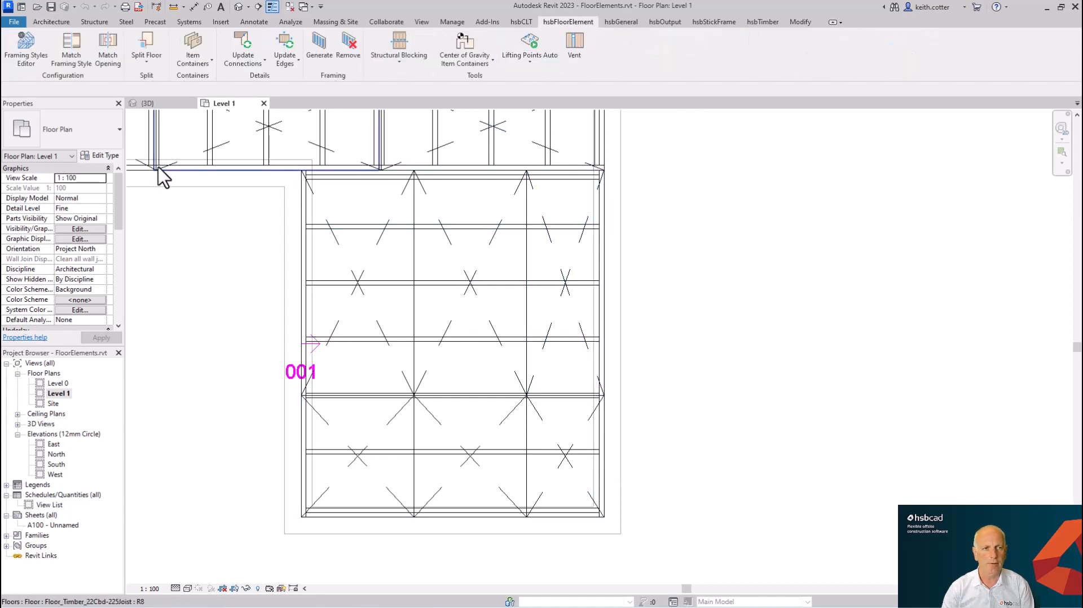
click(31, 48)
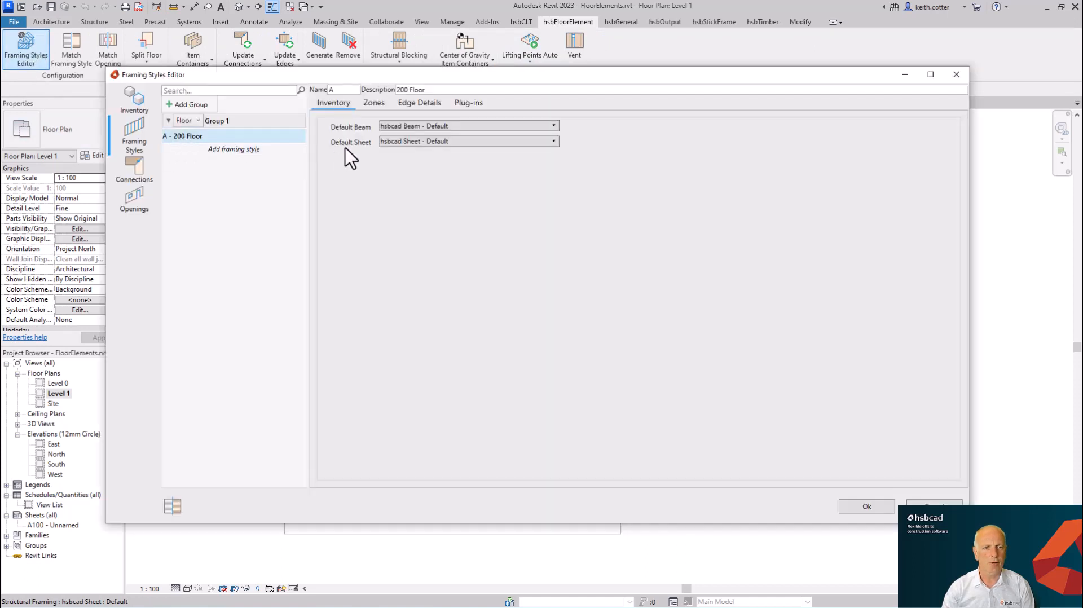
click(427, 103)
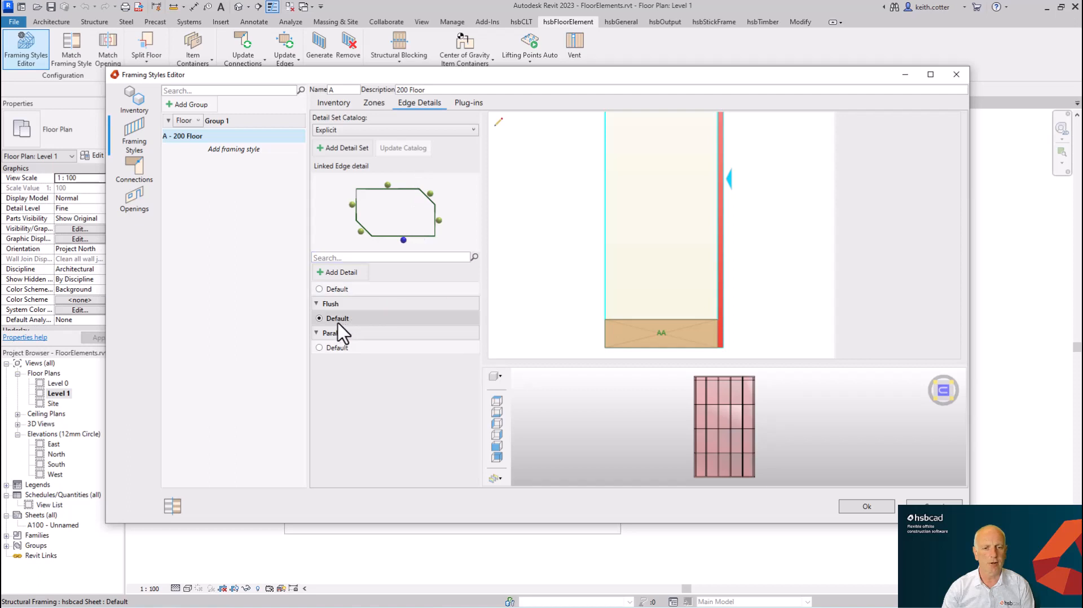
click(500, 122)
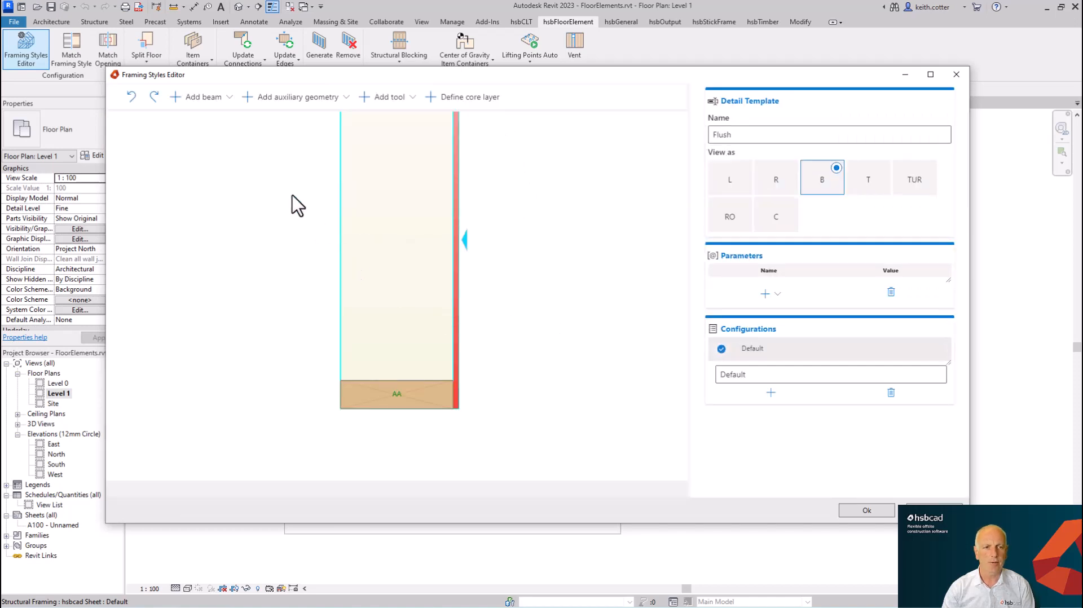
Step: Add a second beam on the inner face of the Flush detail's edge beam, set it as blocking, and accept the detail
click(207, 107)
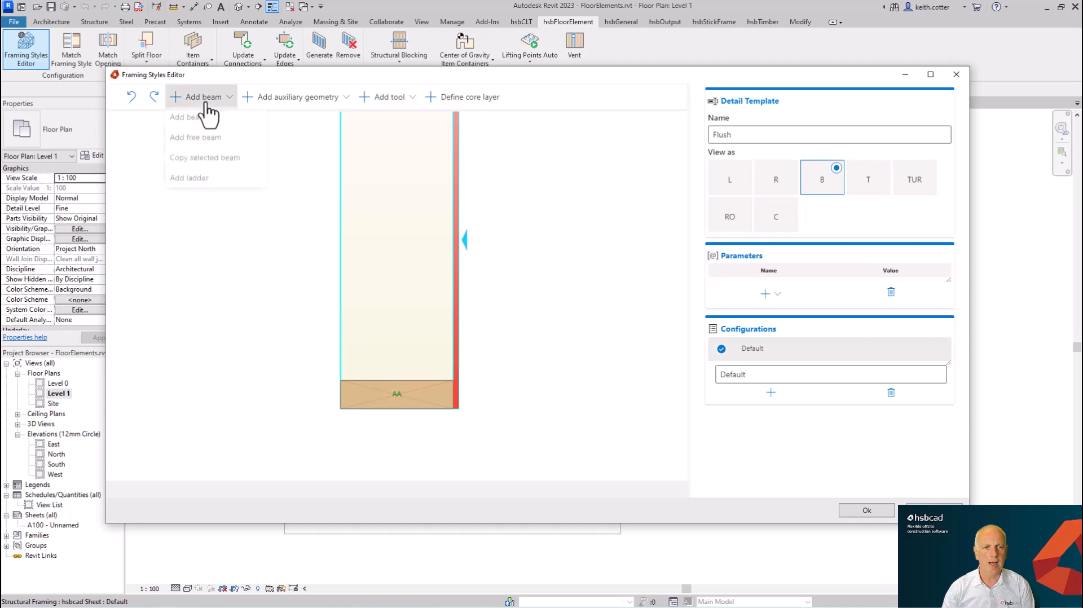
click(198, 116)
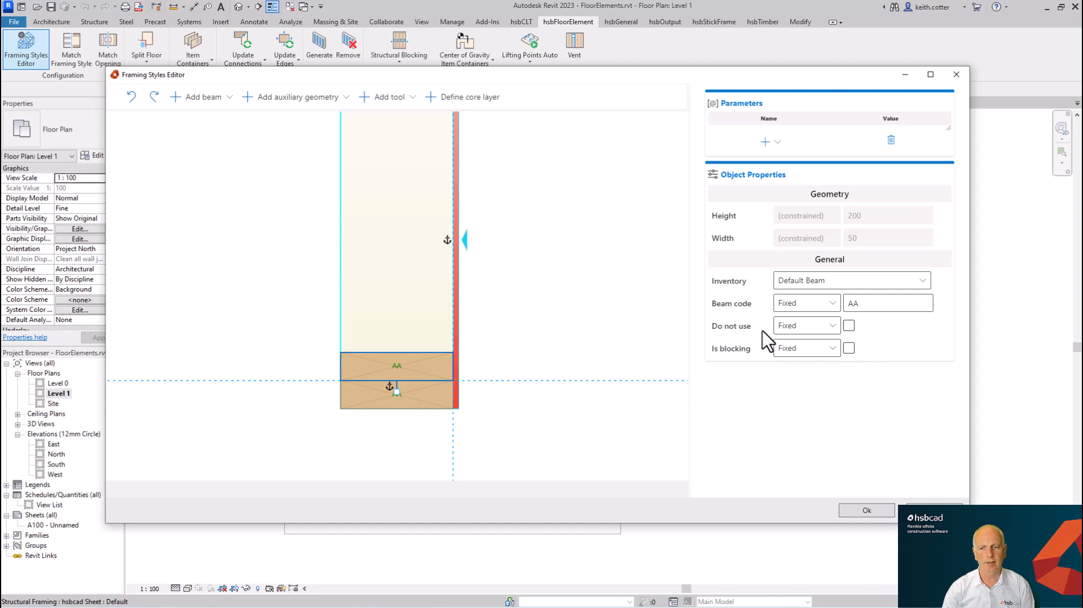
click(848, 348)
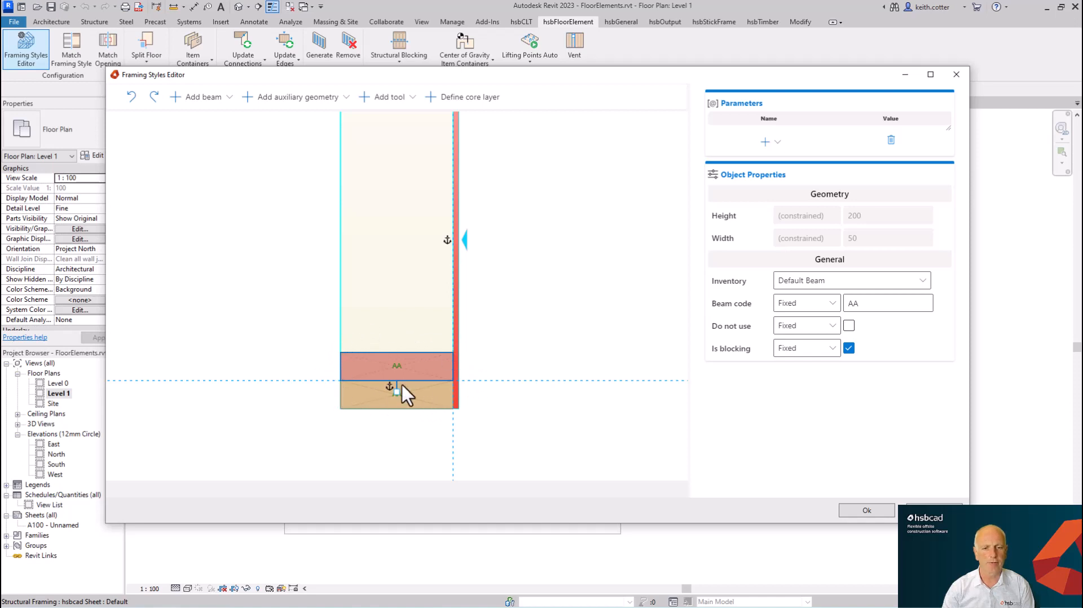
click(861, 511)
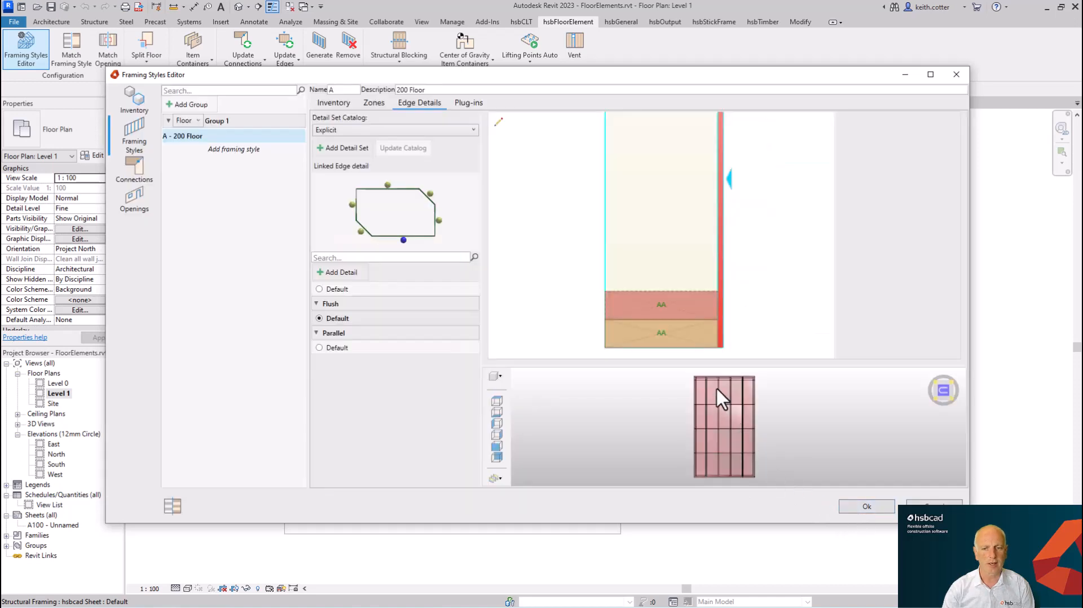
scroll(701, 387, down, 4)
middle_drag(730, 416, 708, 460)
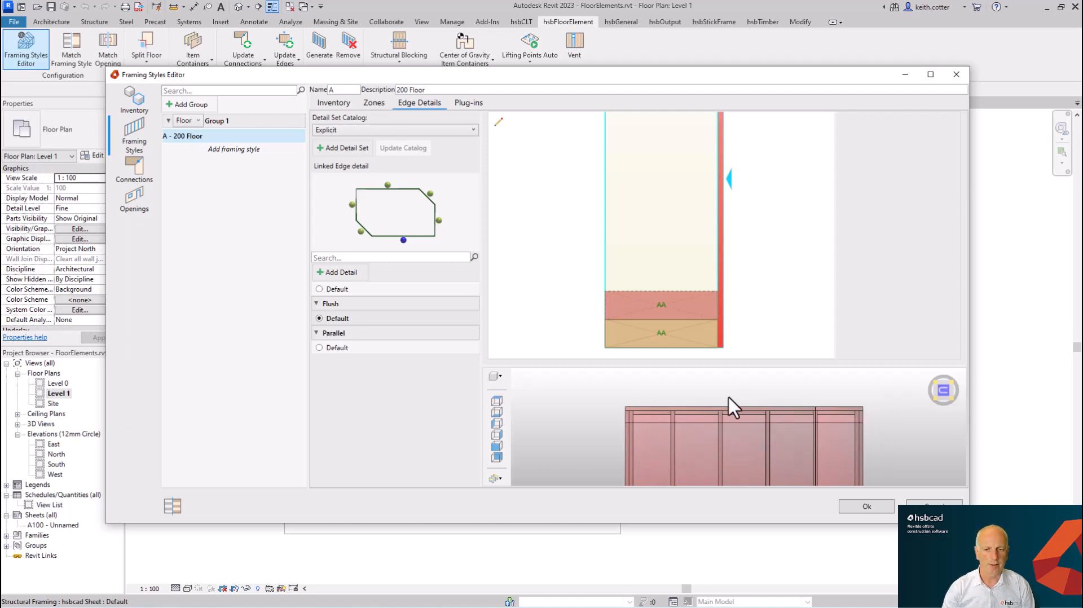
Step: Reopen the Flush detail, release the blocking beam's anchor to the edge beam and move it inward to leave a gap
double_click(496, 125)
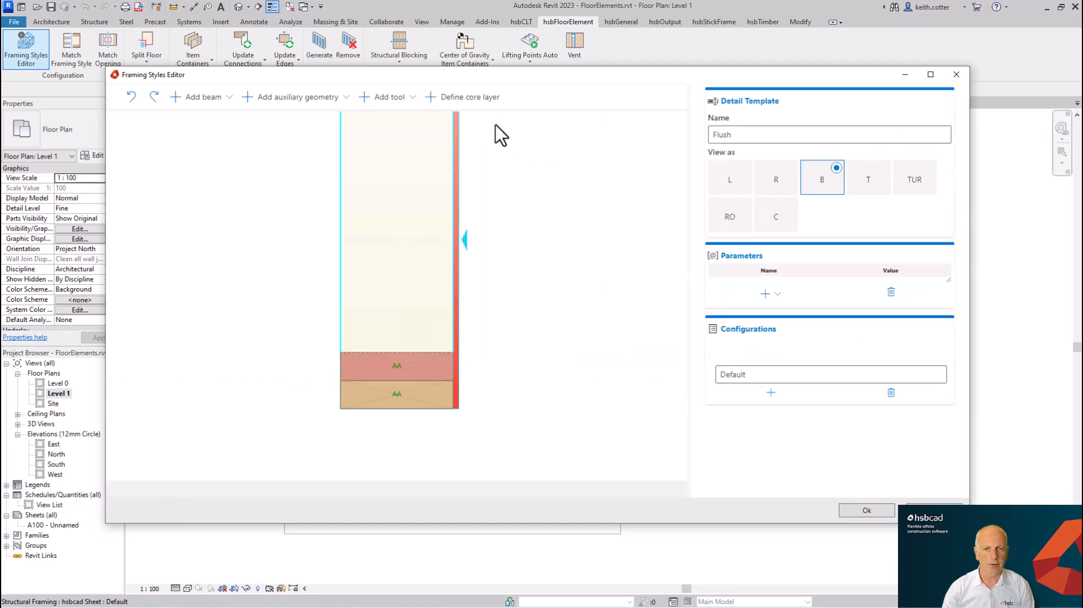
click(428, 363)
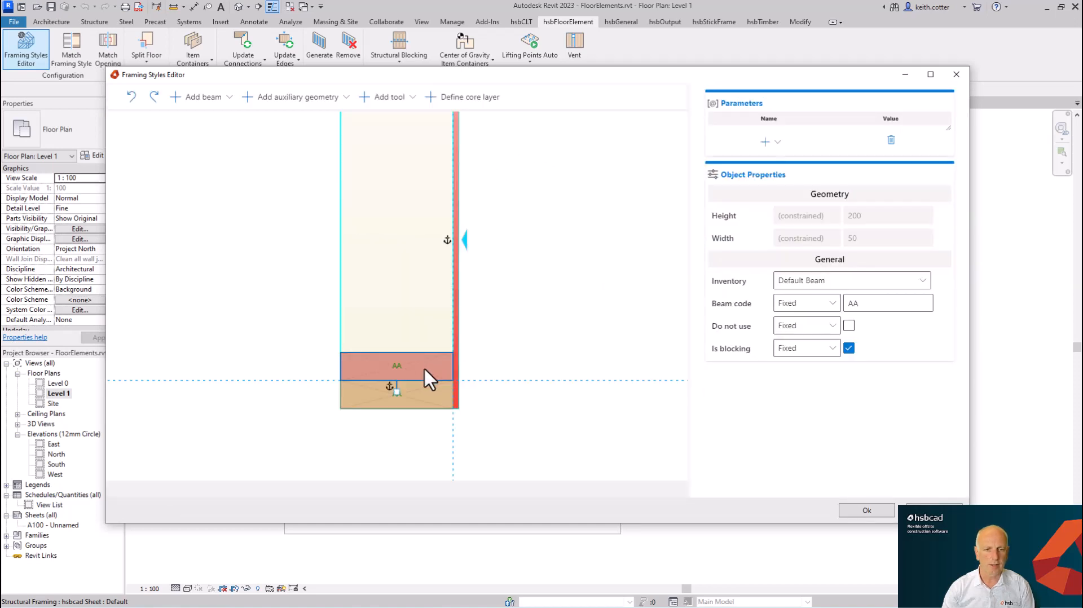
click(389, 388)
drag(417, 367, 418, 351)
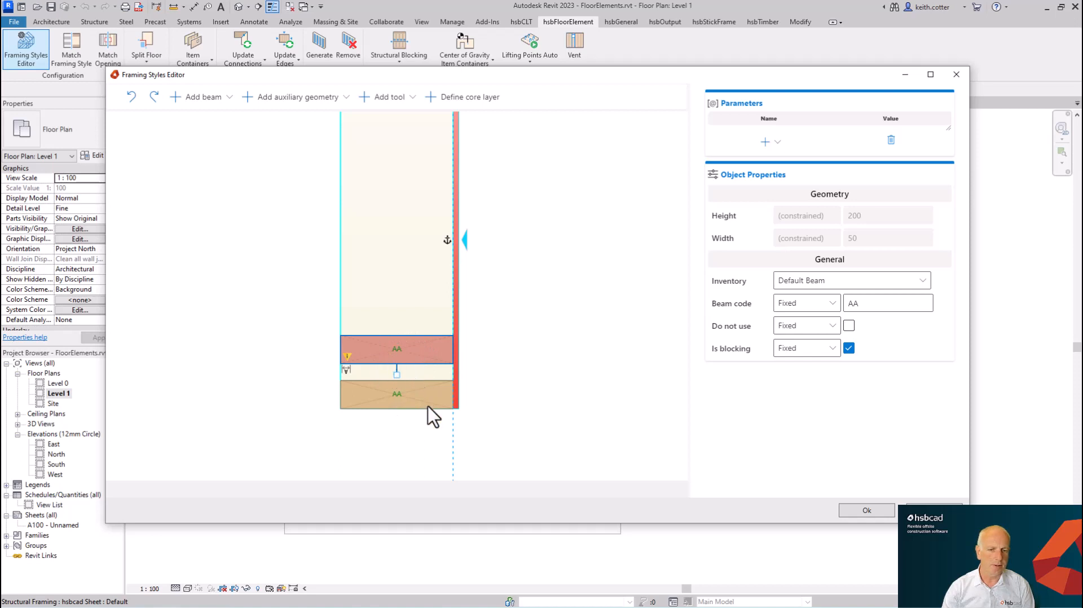
Step: Add an auxiliary line offset inward from the edge beam's inner face and set its offset to 50
click(291, 99)
click(280, 123)
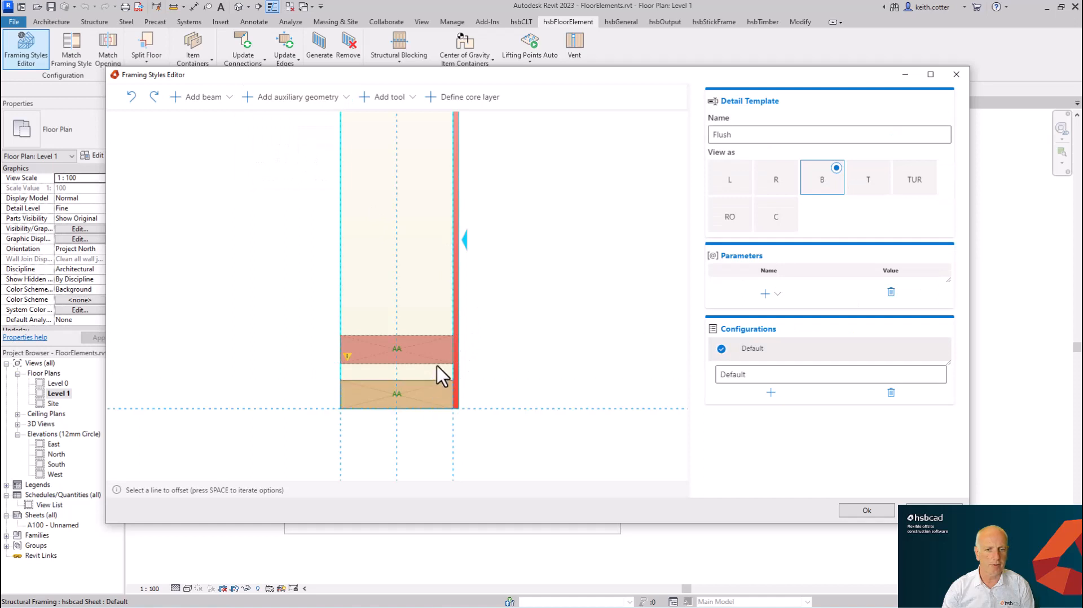
click(418, 380)
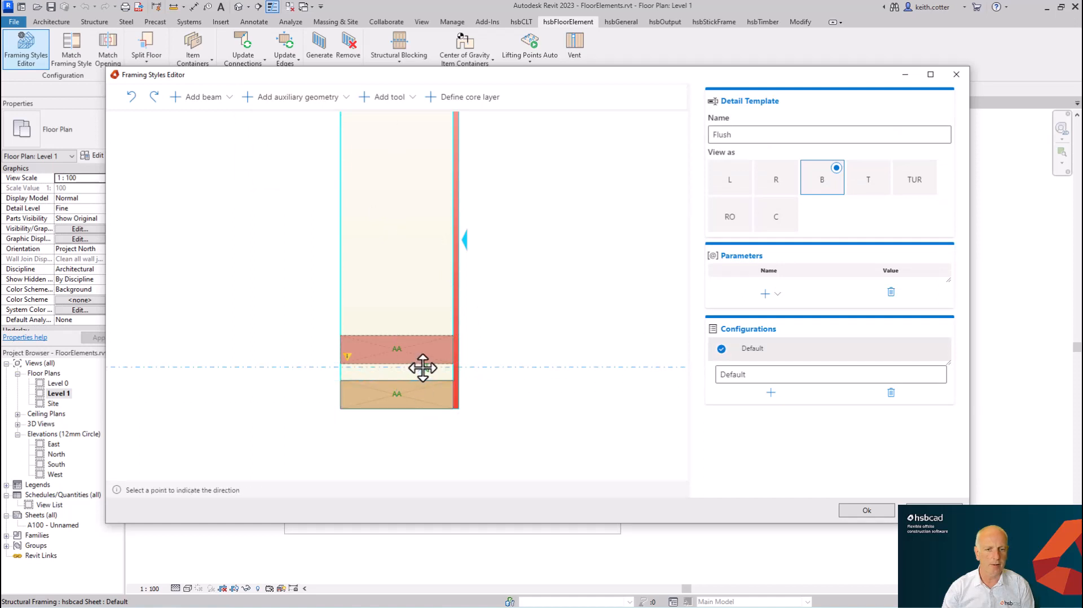
click(425, 368)
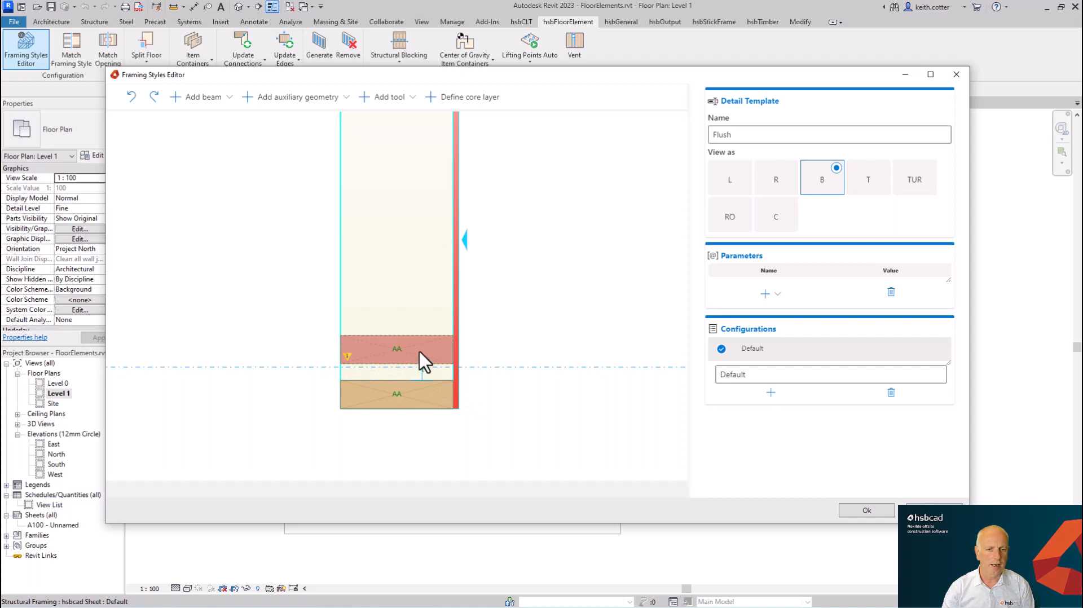
click(423, 366)
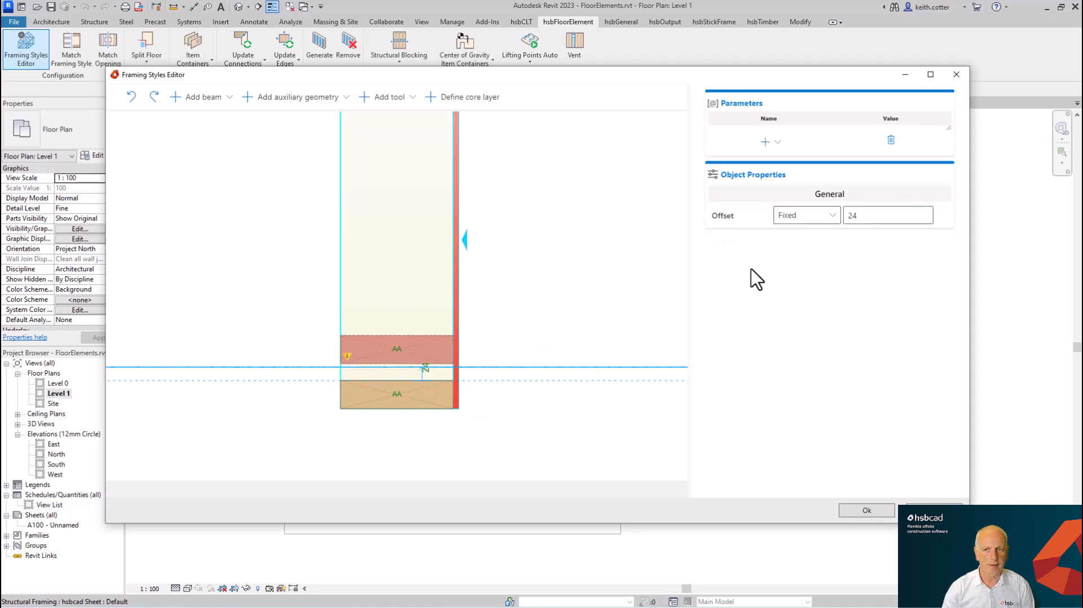
double_click(878, 215)
text(50)
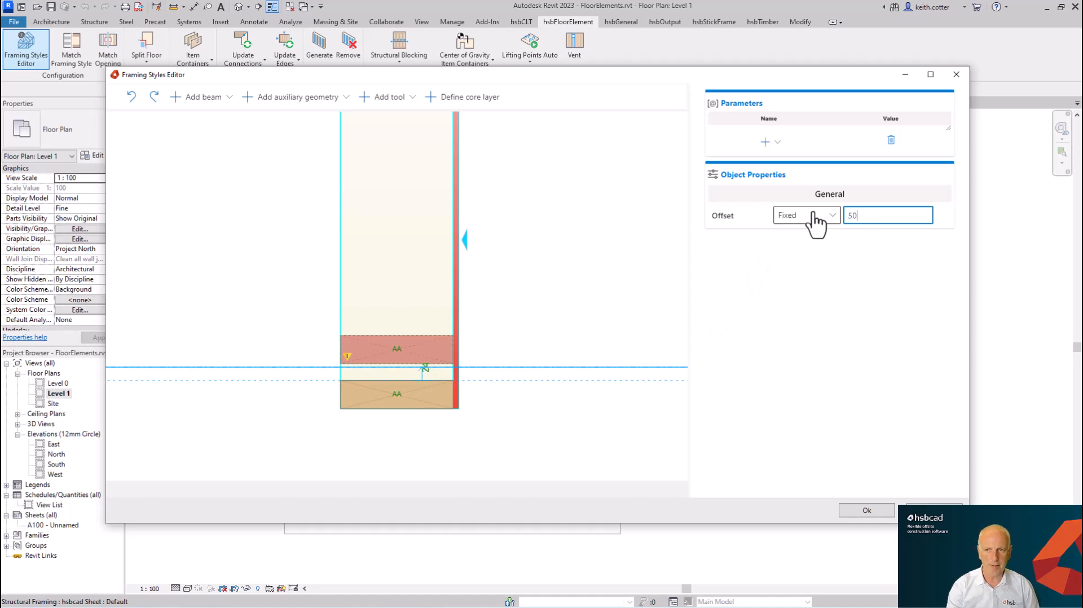
key(Return)
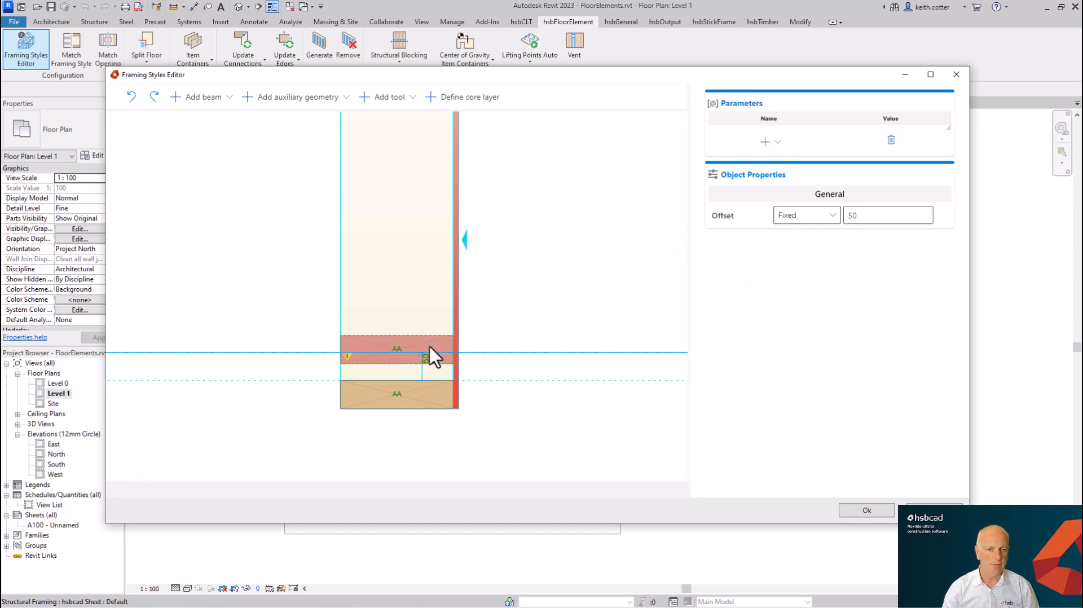
Step: Anchor the blocking beam to the 50 mm offset line and save the changed Flush detail and framing style
drag(432, 355, 423, 330)
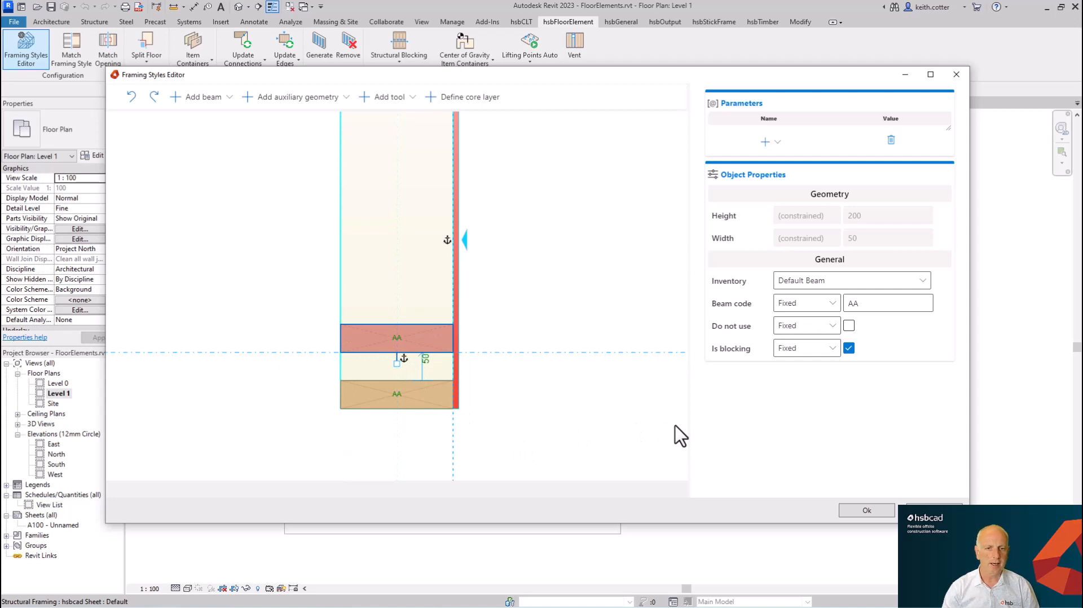
click(866, 511)
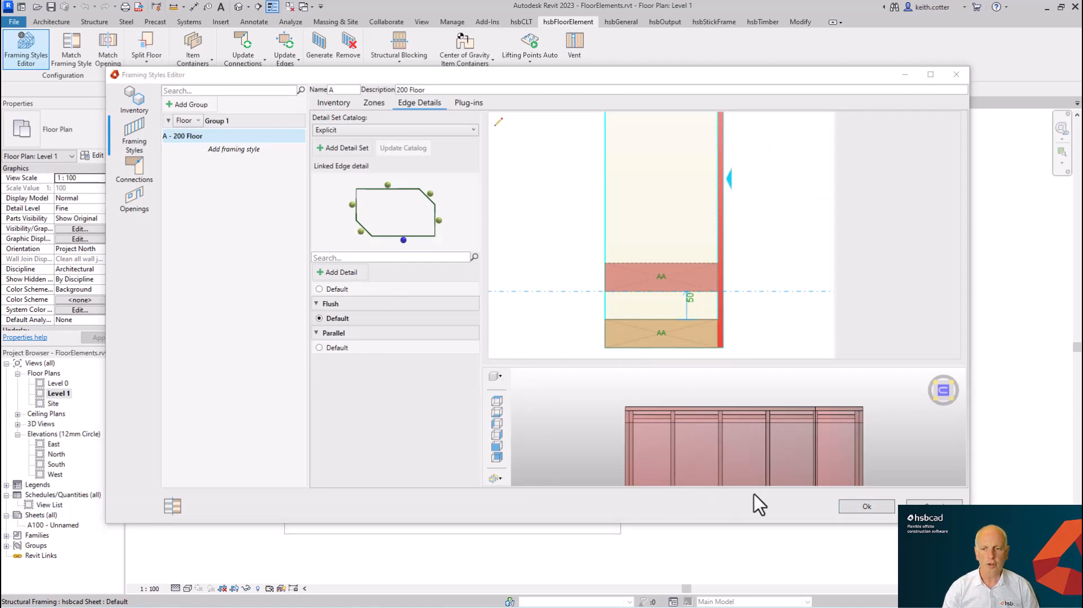
click(861, 507)
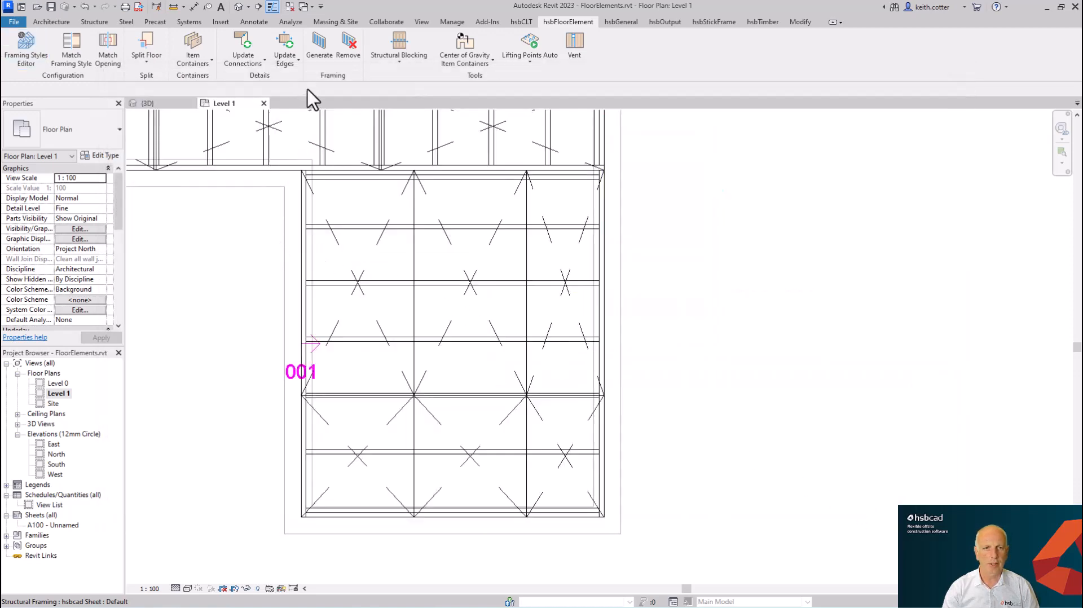
Step: Regenerate the framing of floor panel 001 and bring panels 002 to 004 into view
click(321, 56)
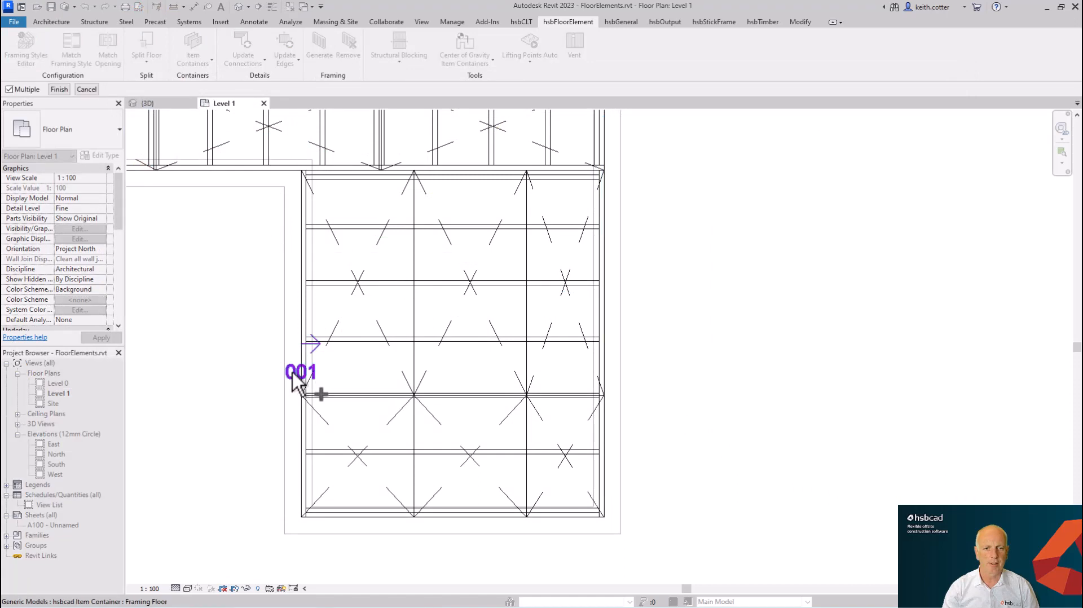
click(59, 90)
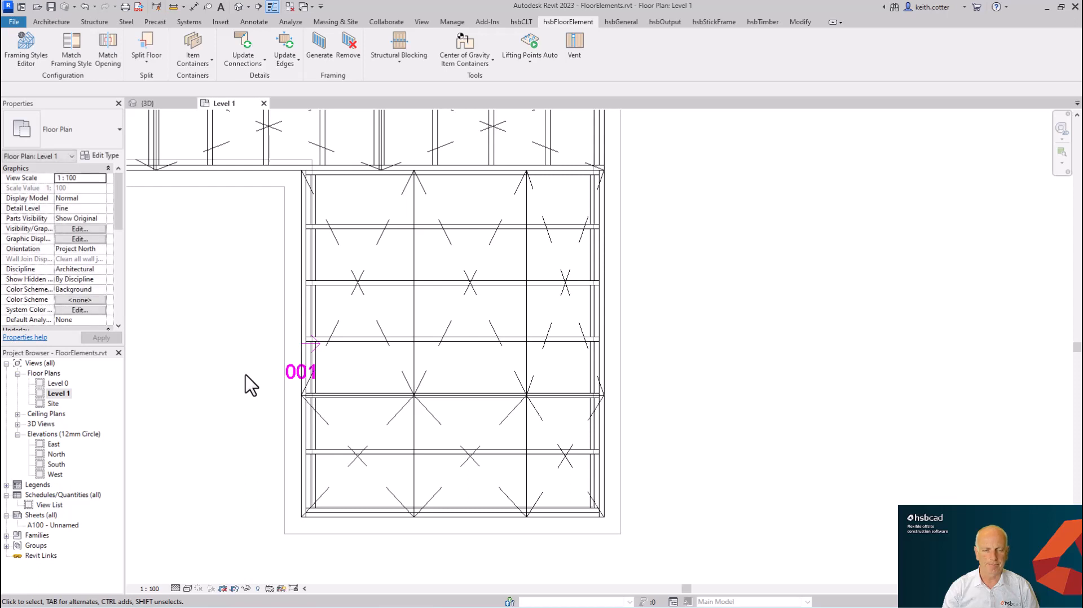
middle_drag(414, 309, 546, 509)
middle_drag(336, 300, 421, 463)
scroll(446, 406, down, 3)
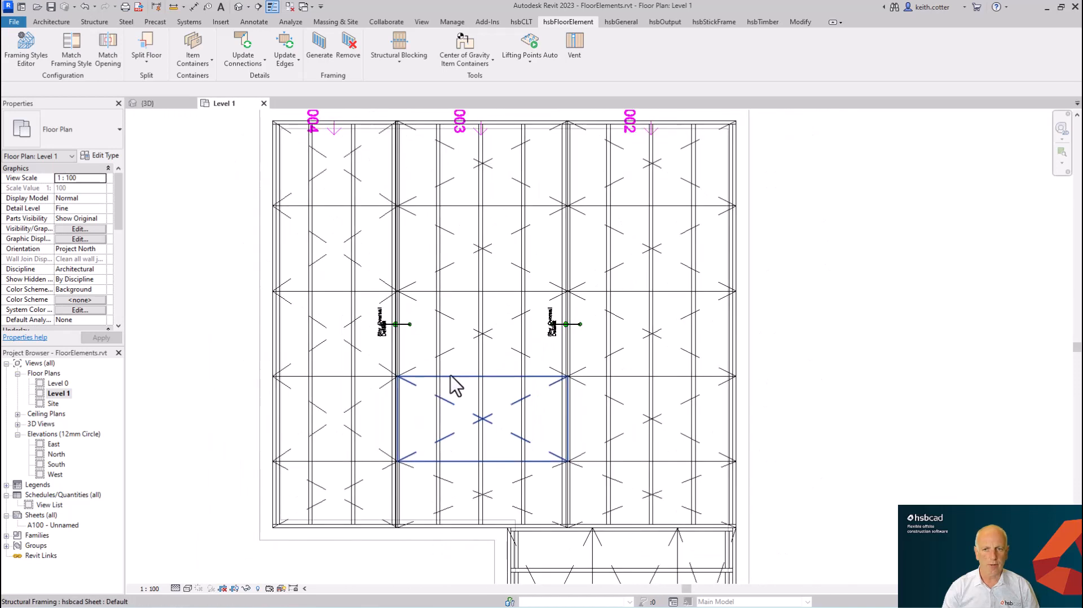
middle_drag(454, 381, 469, 413)
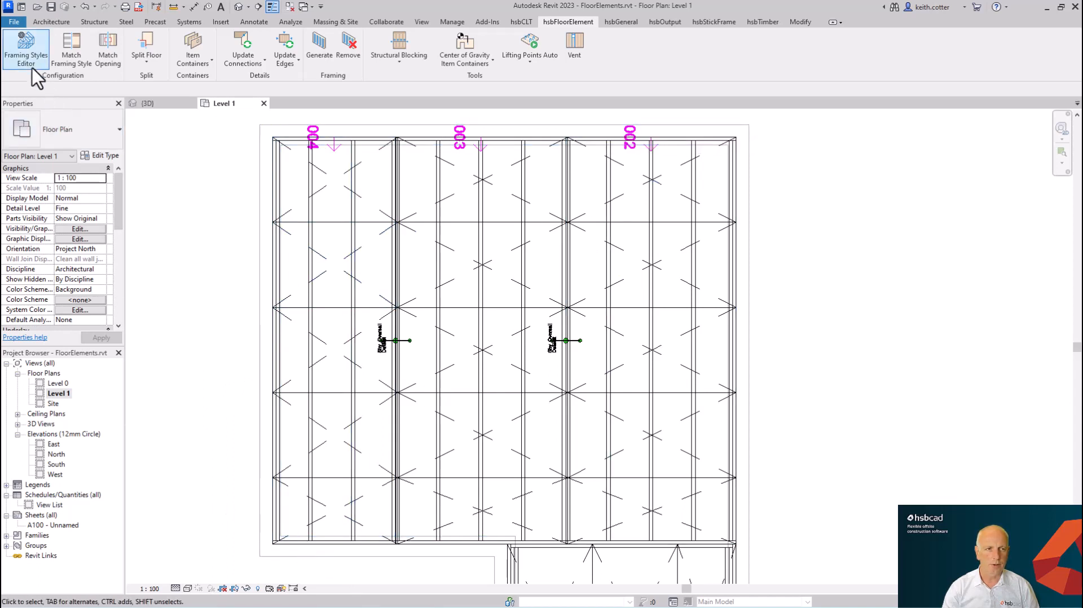
Step: Duplicate the Parallel edge detail in the A - 200 Floor framing style, starting from the edge that uses it
click(28, 54)
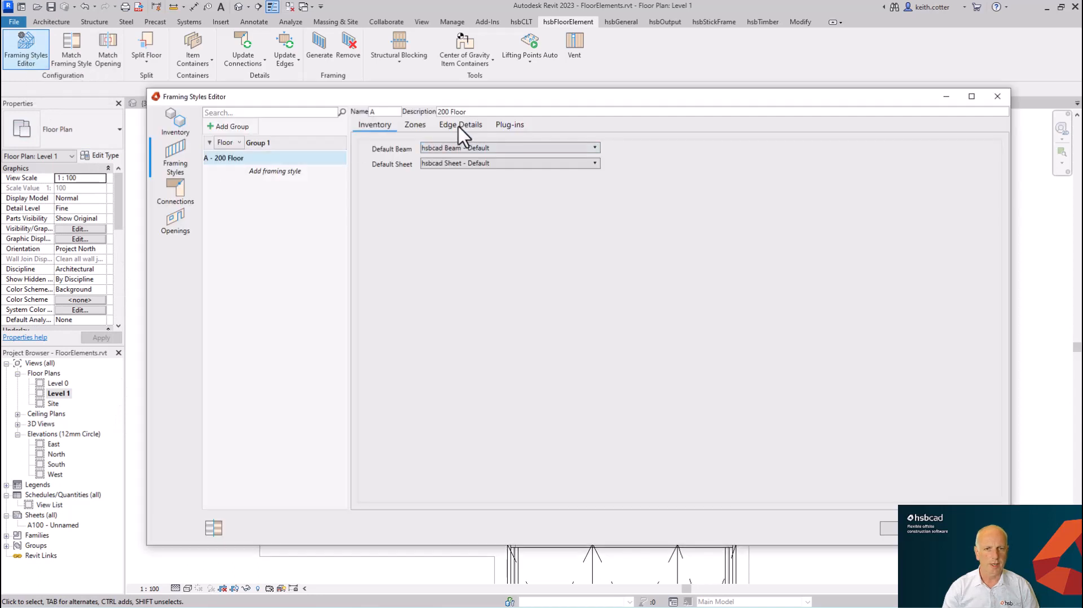
click(460, 125)
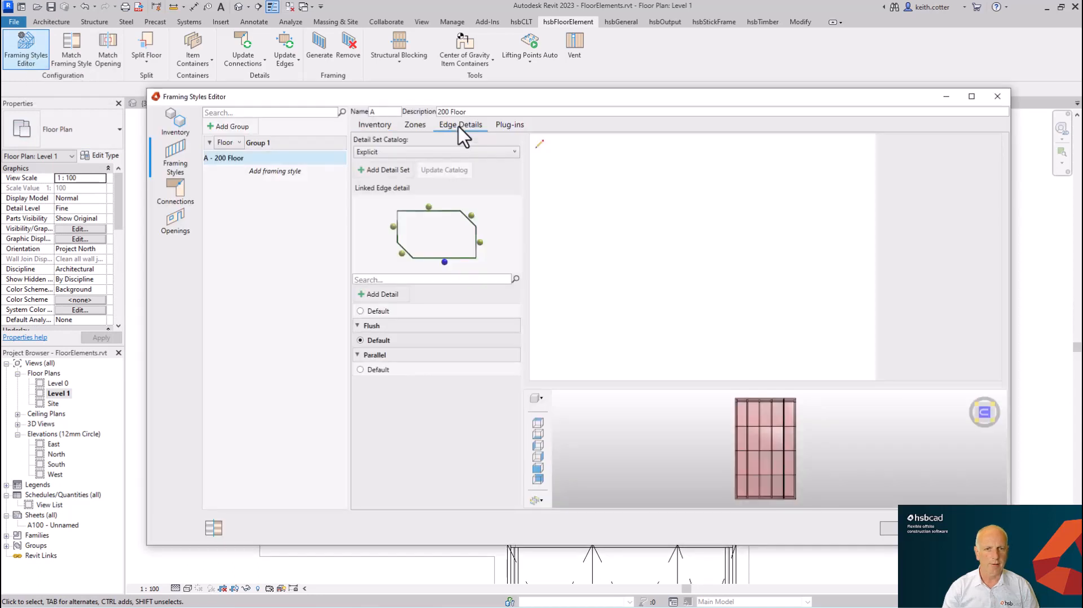
click(393, 227)
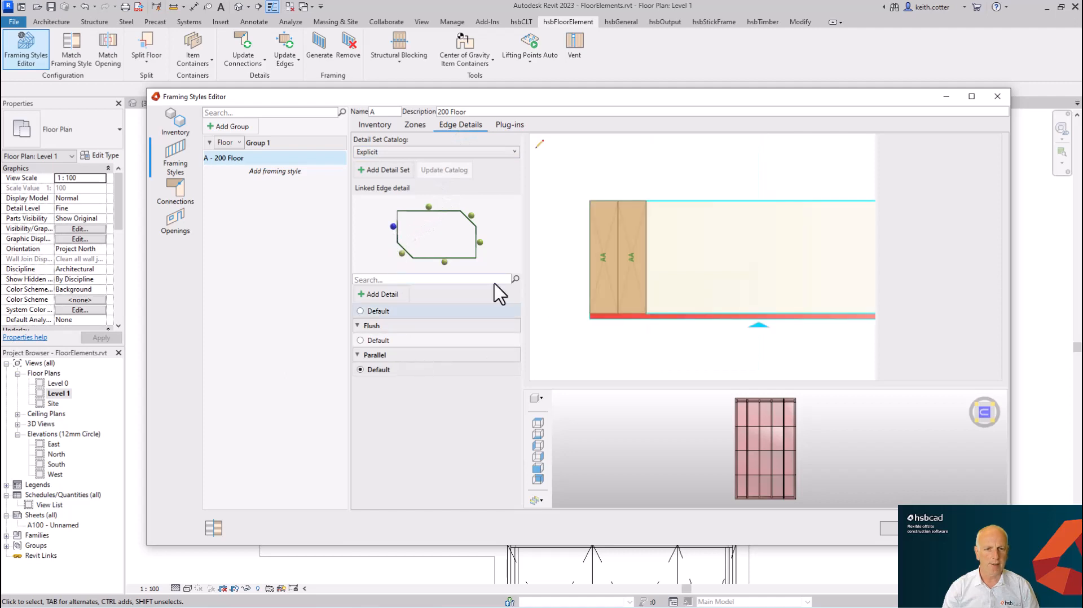
mouse_move(463, 358)
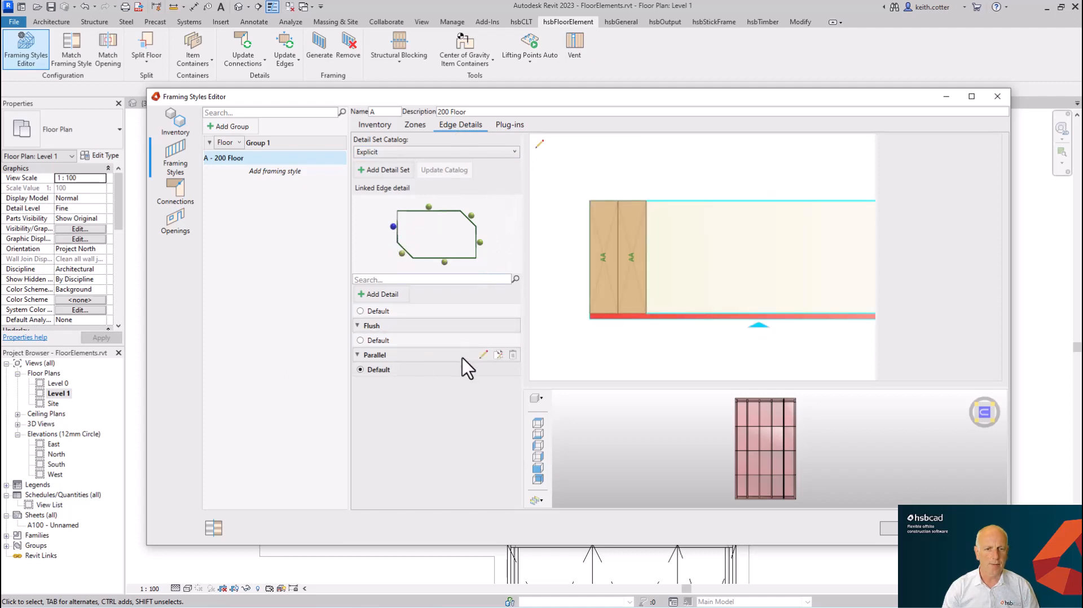
click(499, 356)
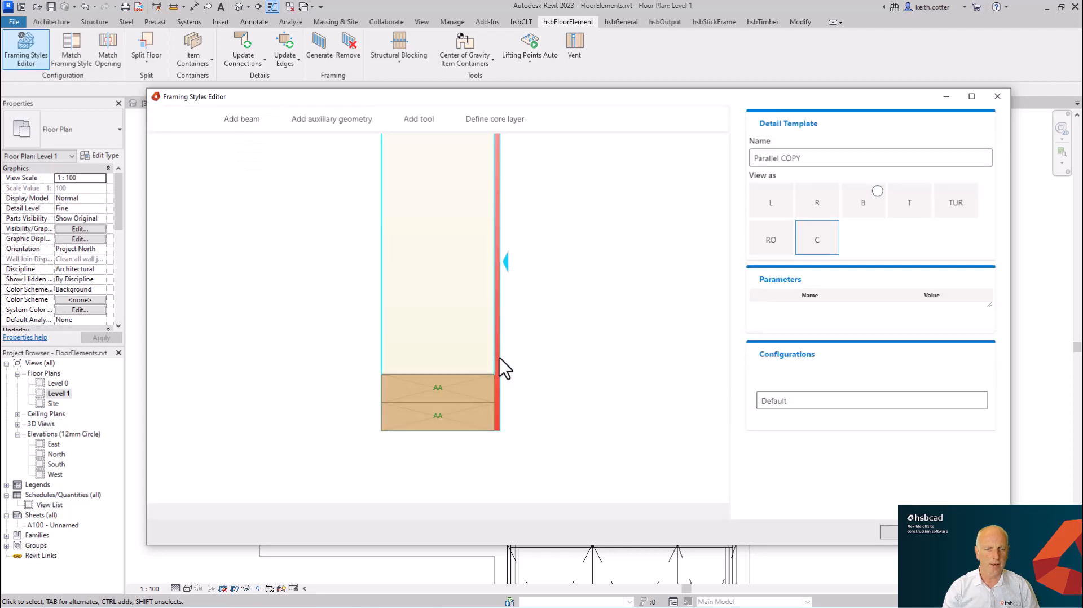
Step: Name the copied detail template Parallel Ladder
click(820, 153)
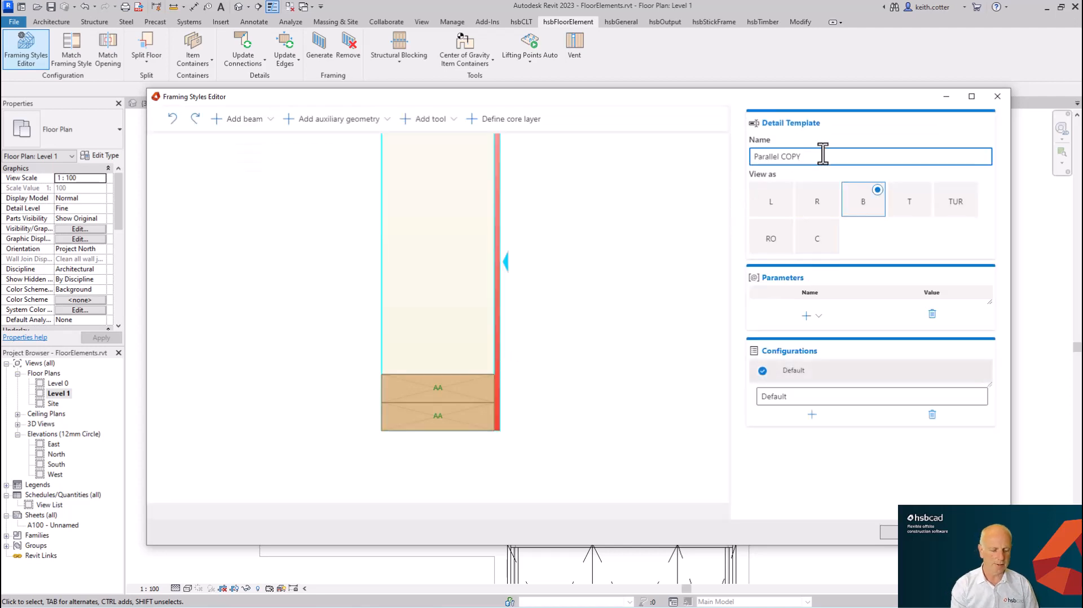
key(BackSpace)
key(BackSpace)
key(BackSpace)
key(BackSpace)
text(Ladder)
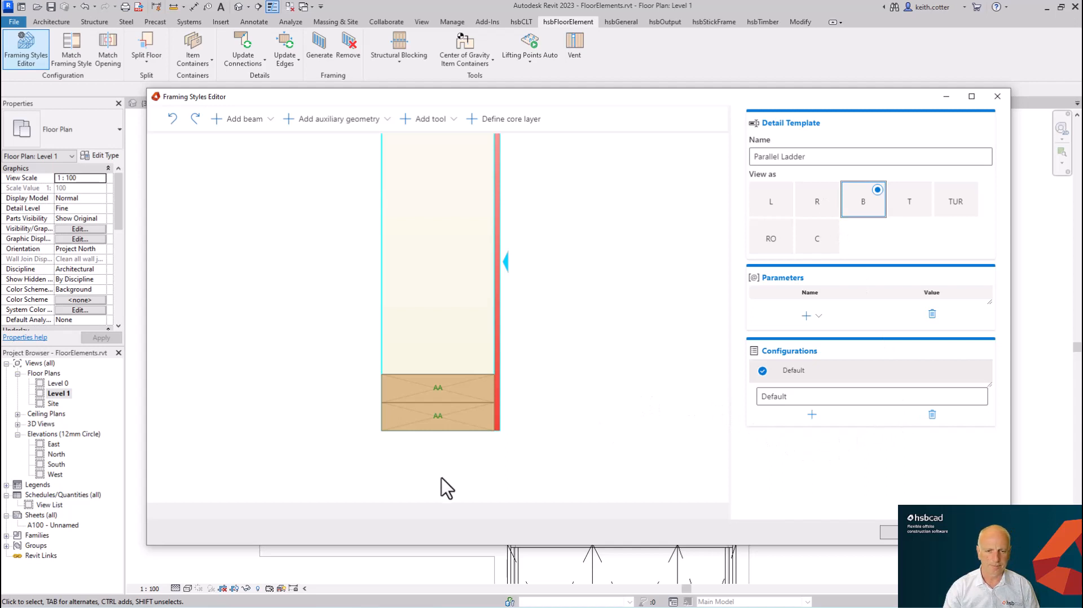
Step: Add an auxiliary offset line about 146 outward from the outer face of the edge beams
scroll(511, 380, down, 1)
scroll(511, 380, down, 1)
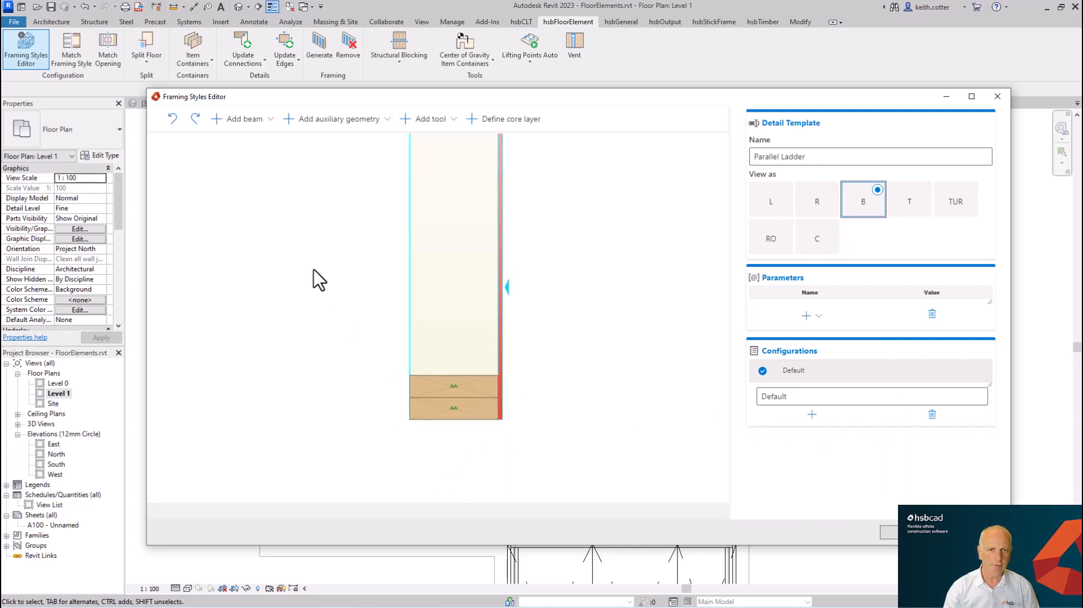
click(339, 119)
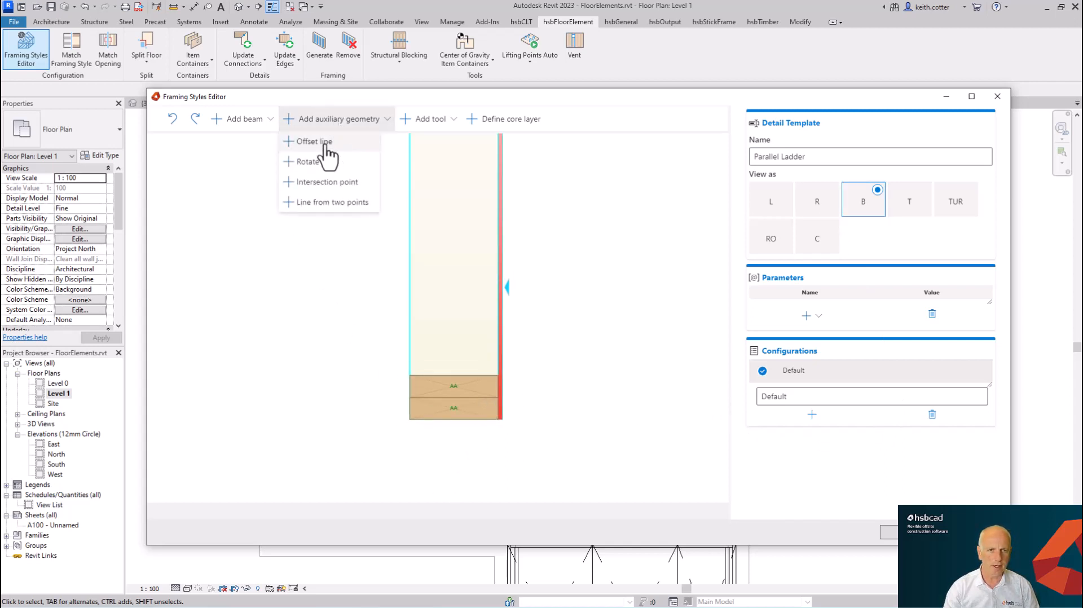
click(318, 143)
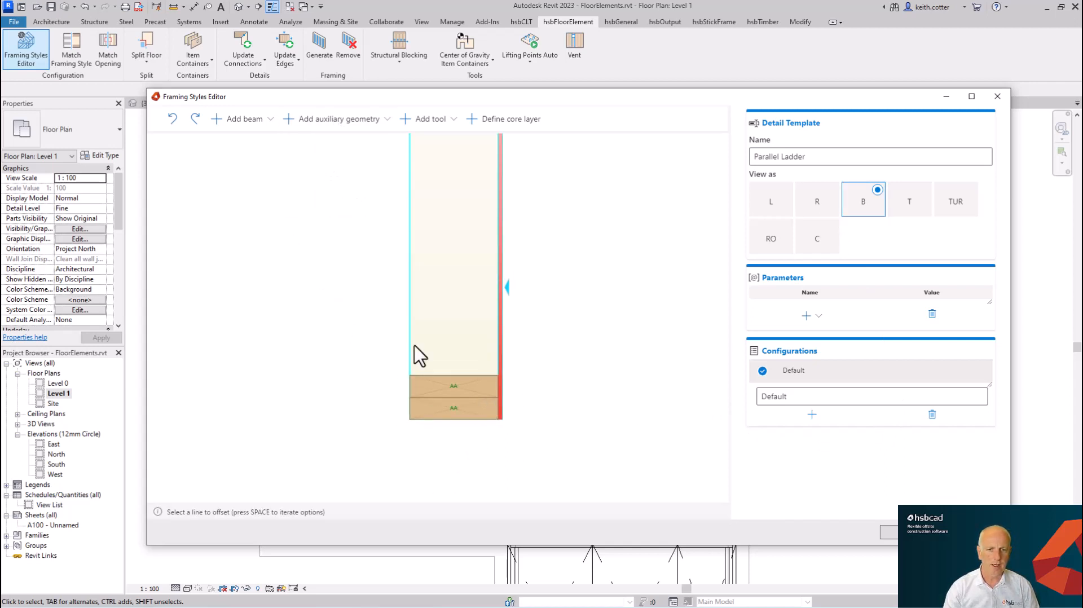
click(458, 421)
click(451, 484)
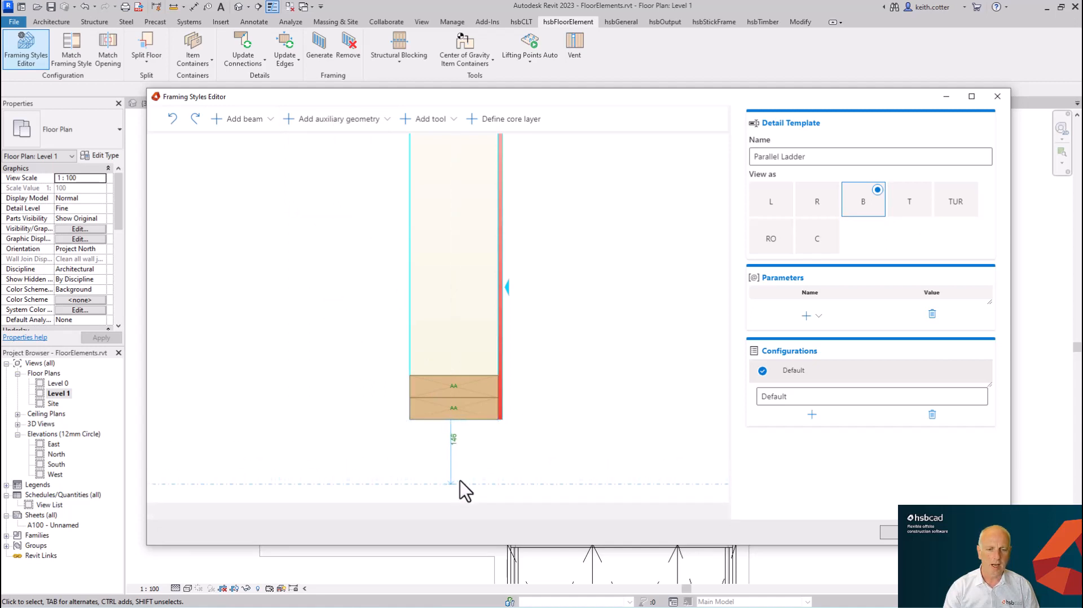
Step: Add a distance parameter named Ladder Offset with a value of 150 to the detail
click(814, 320)
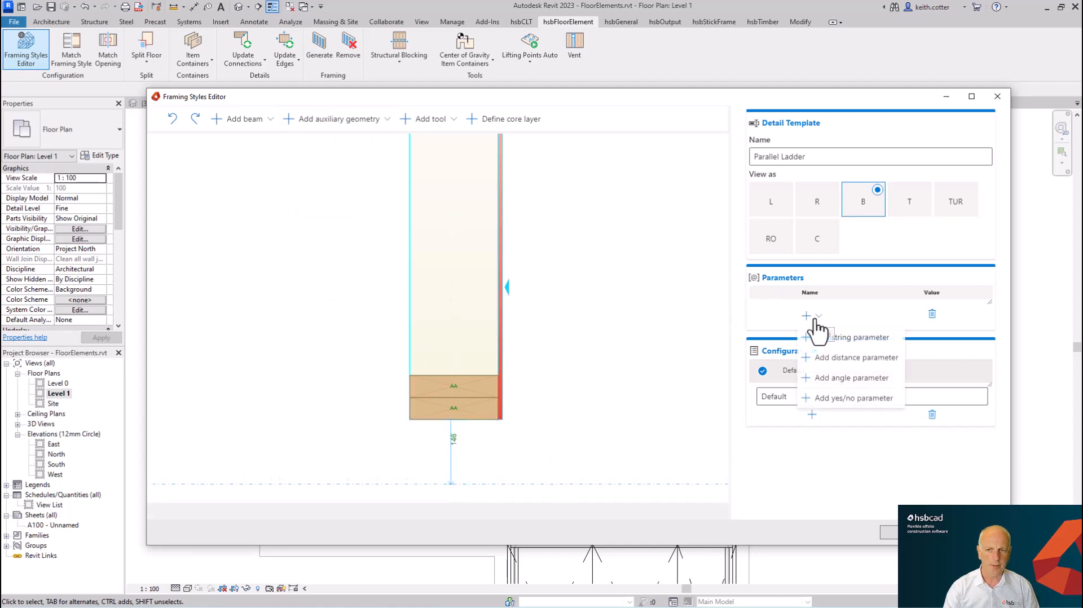
click(841, 360)
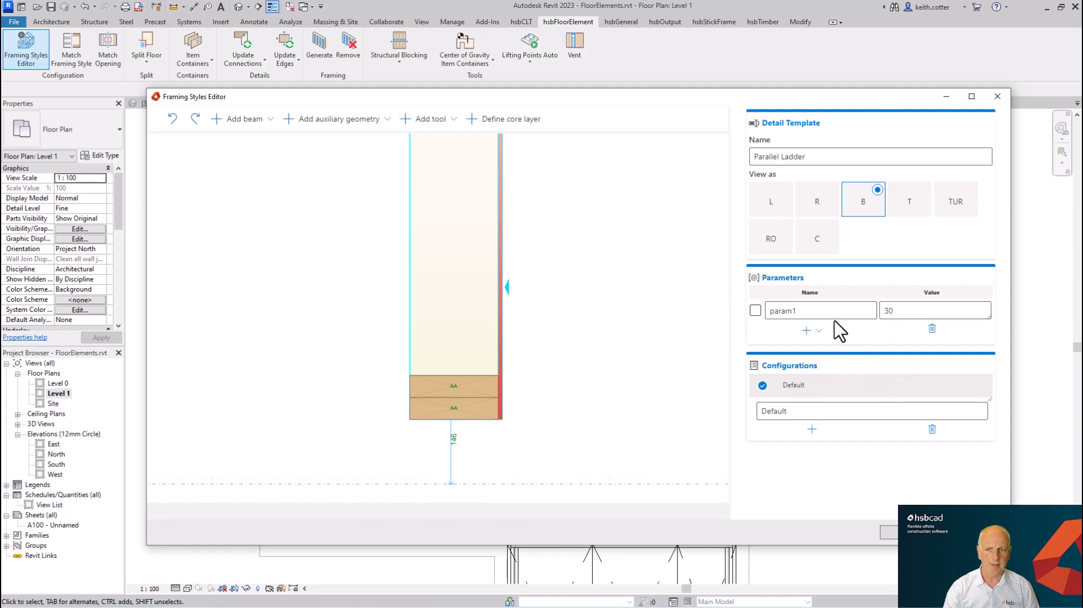
double_click(770, 310)
text(Lad)
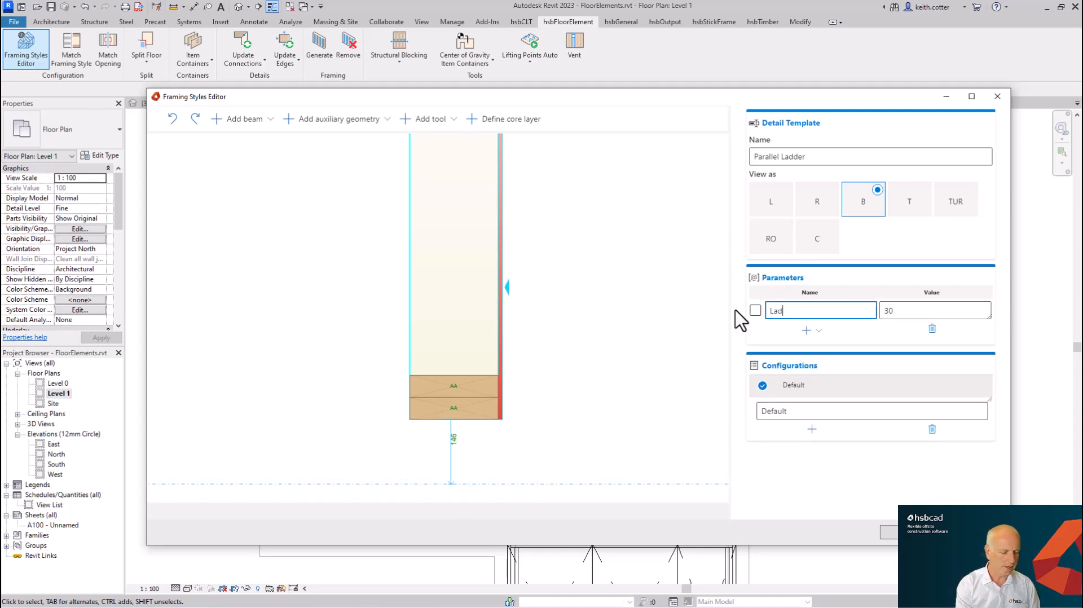
text(der Offset)
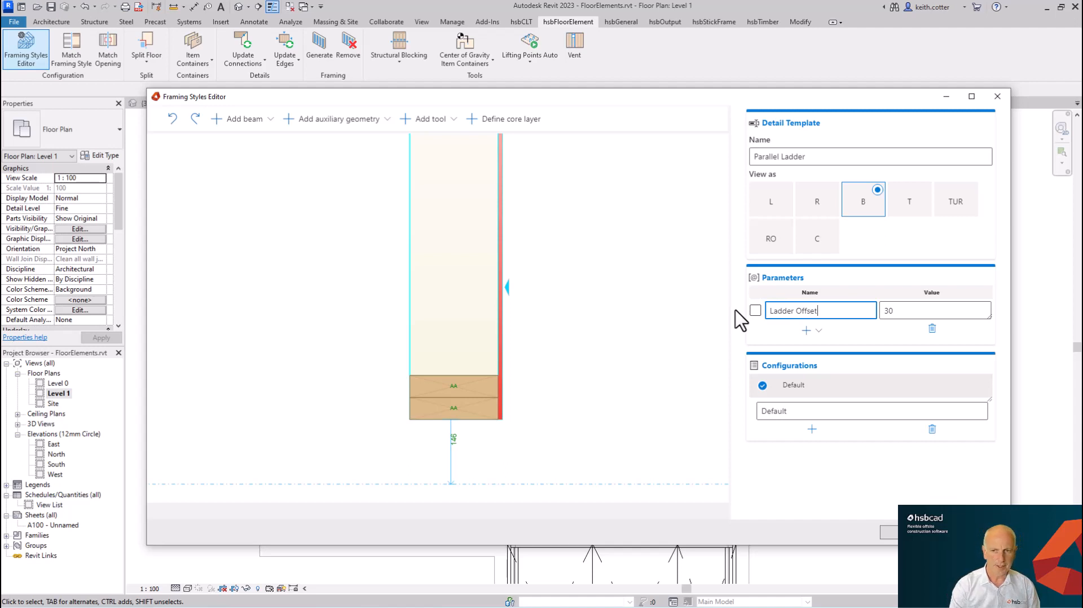
key(Tab)
text(1)
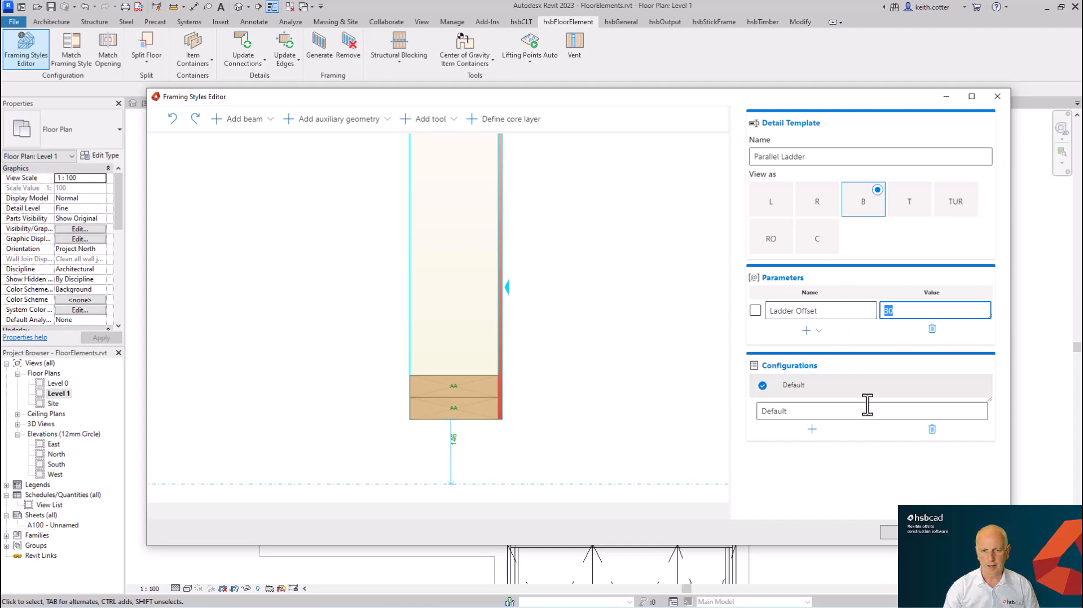
text(50)
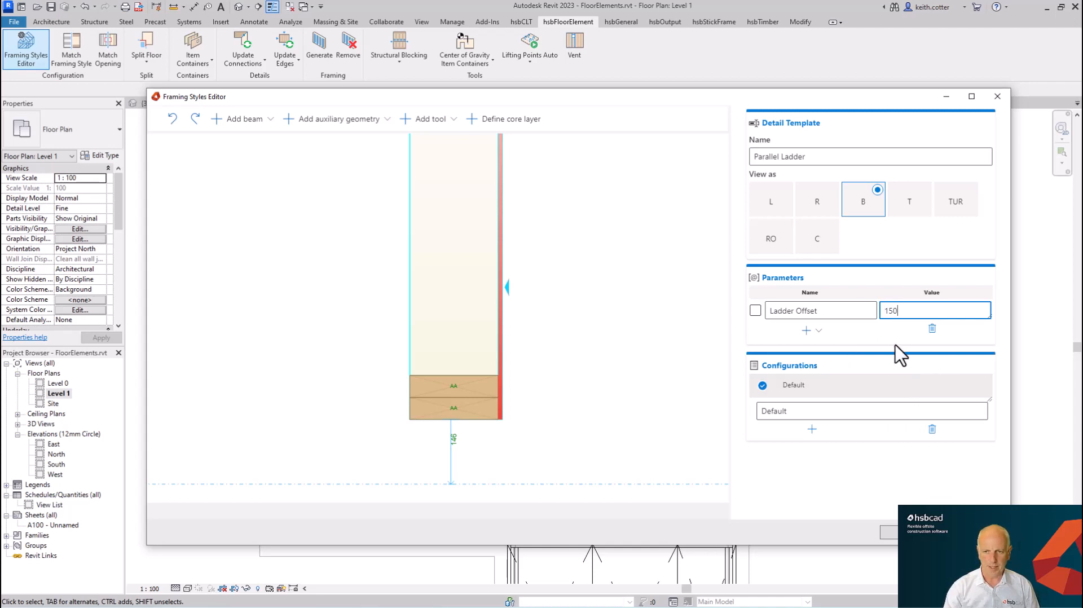
click(799, 330)
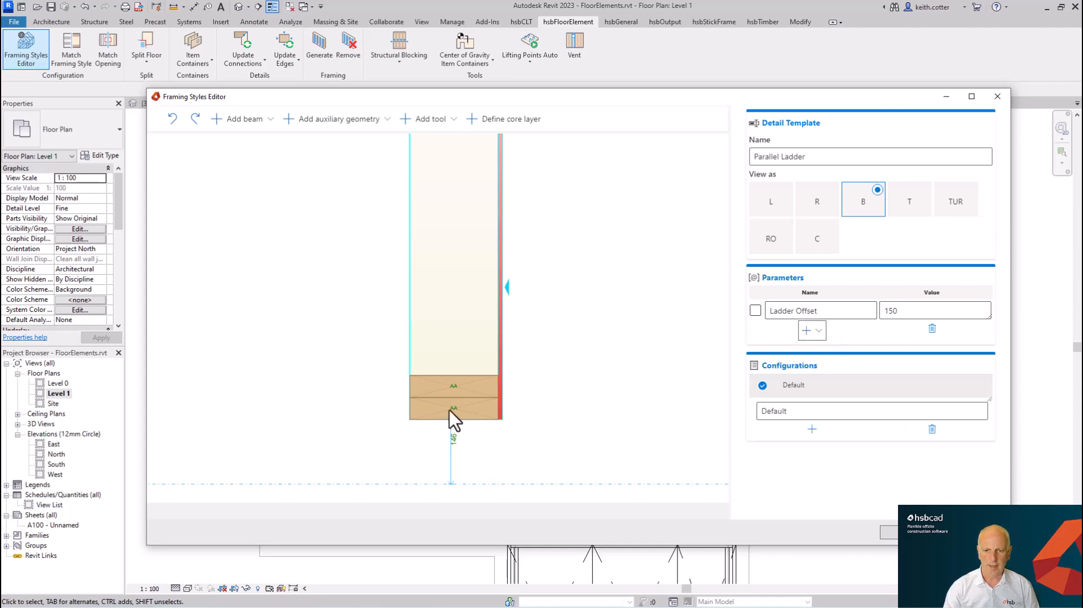
Step: Drive the auxiliary line's offset with the Ladder Offset parameter instead of a fixed value
click(451, 442)
click(849, 255)
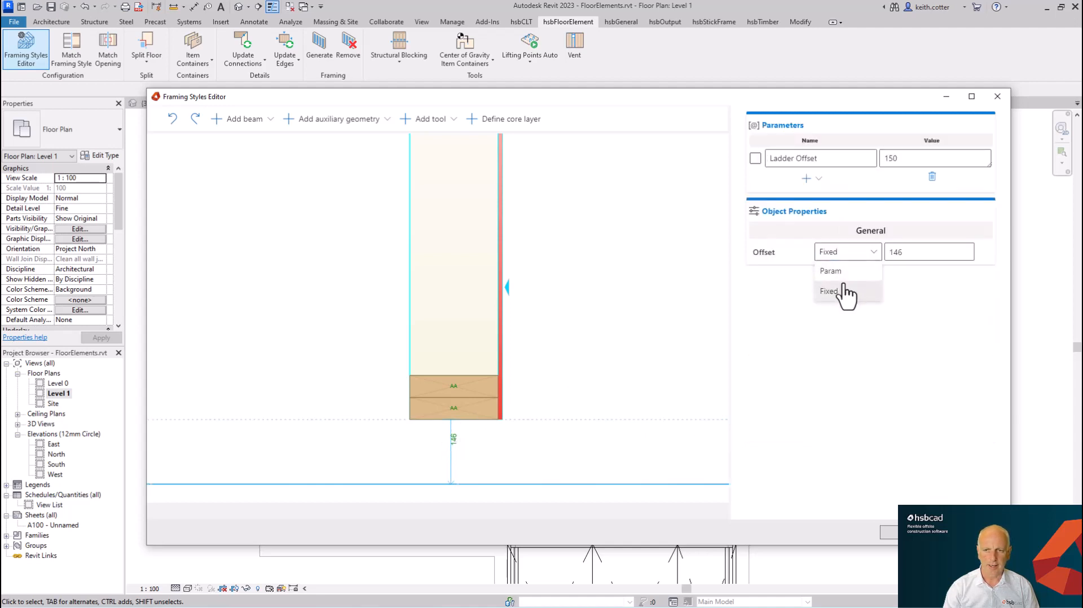
click(833, 271)
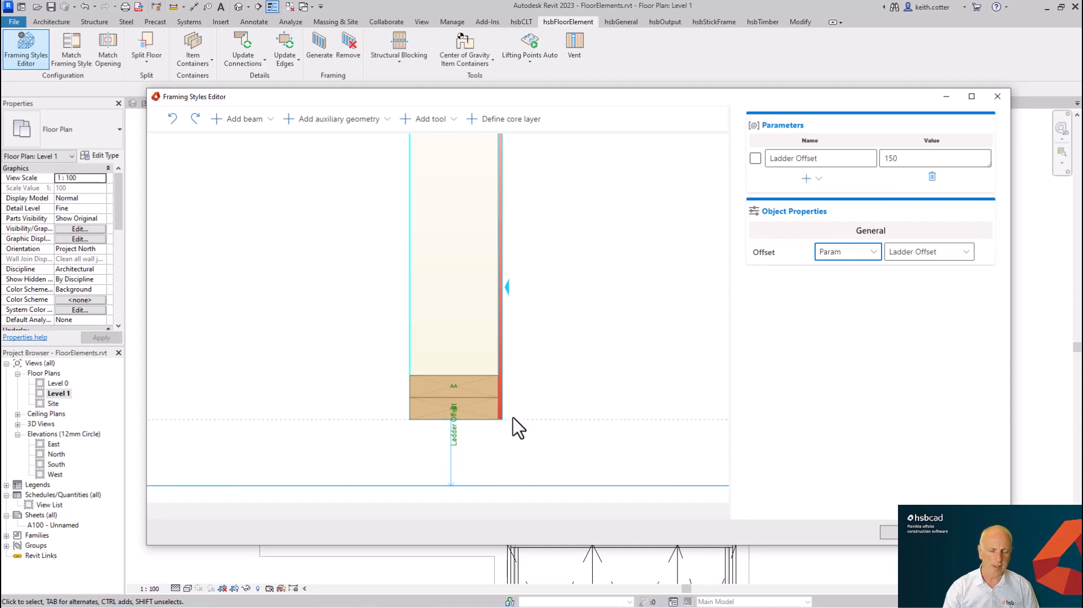
Step: Move the outer edge beam outward and anchor its outer face to the Ladder Offset line
click(500, 455)
click(479, 412)
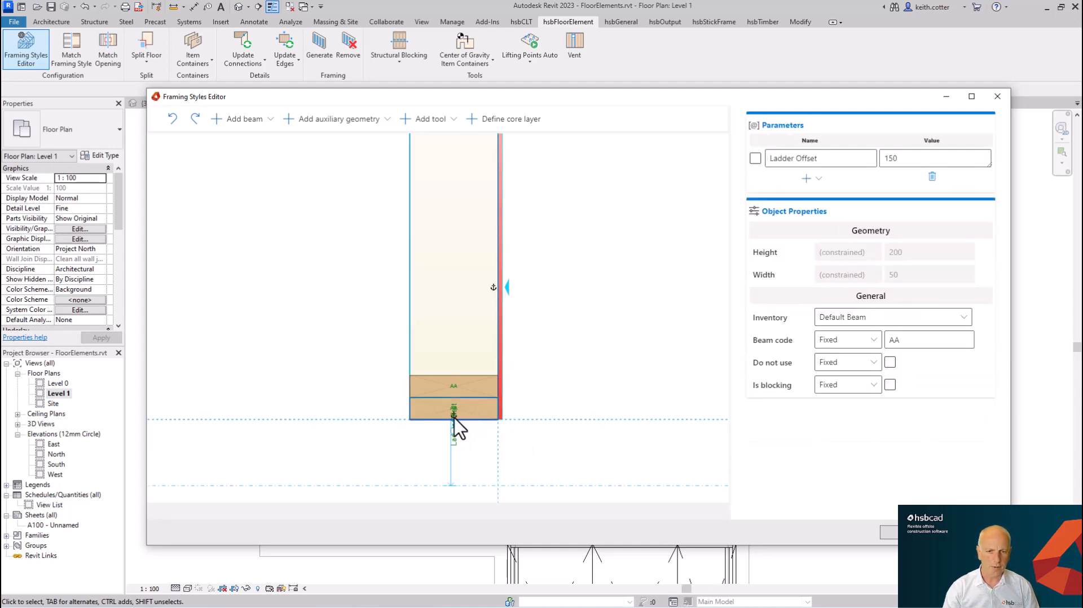
drag(465, 416, 465, 474)
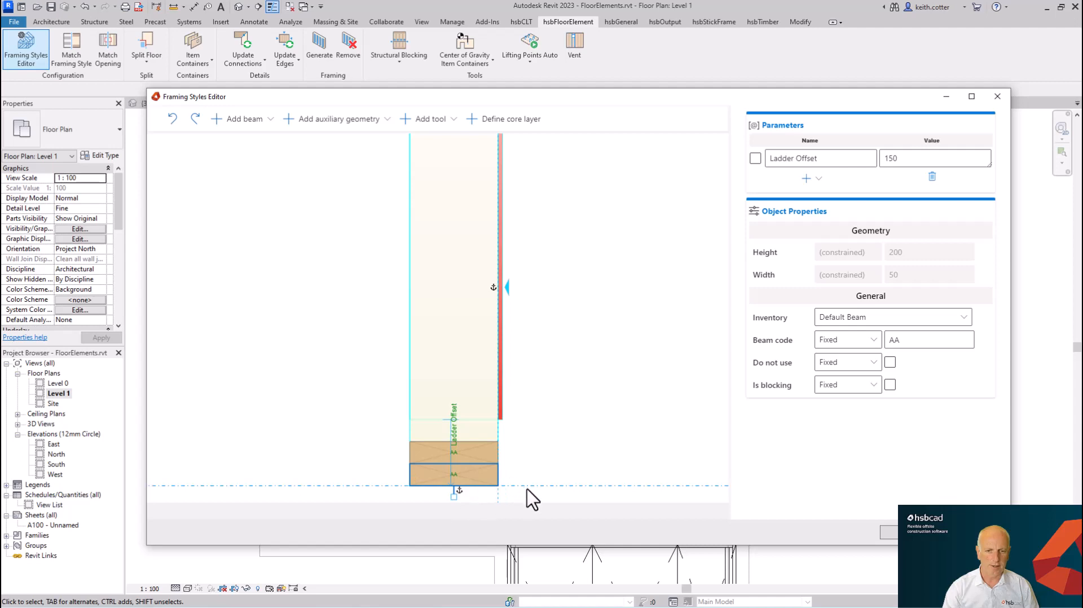
Step: Detach the inner beam from the outer beam and anchor its outer face to the original panel edge line
click(470, 452)
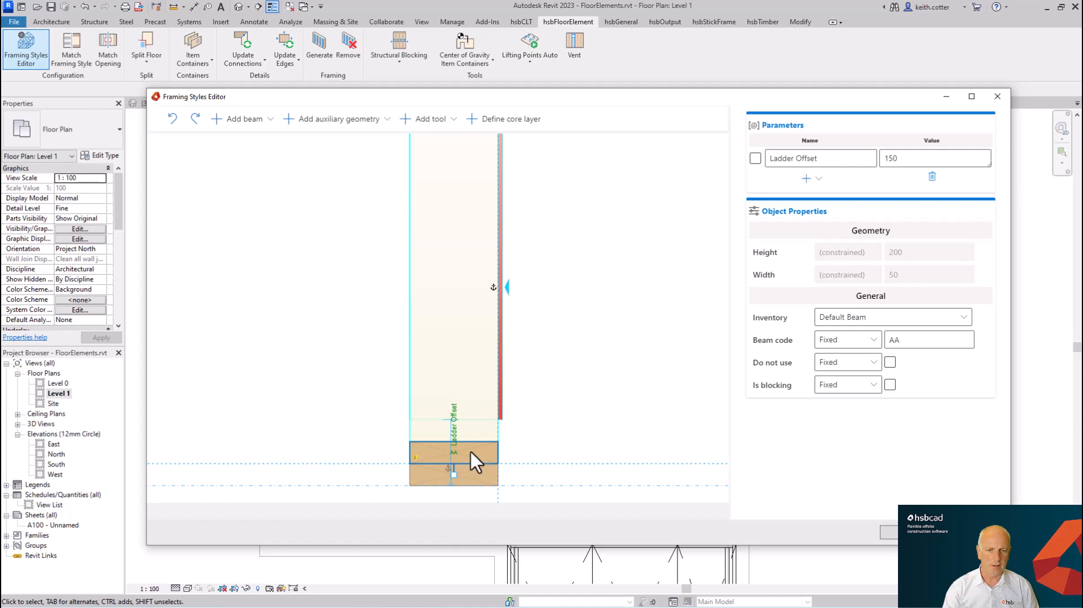
drag(469, 449, 475, 409)
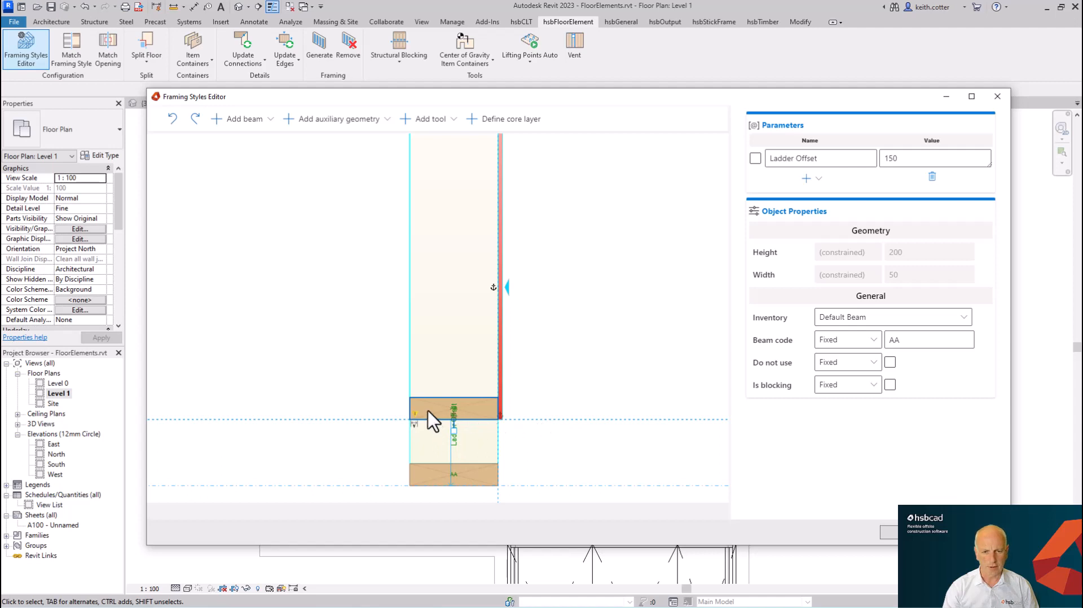
scroll(439, 414, up, 4)
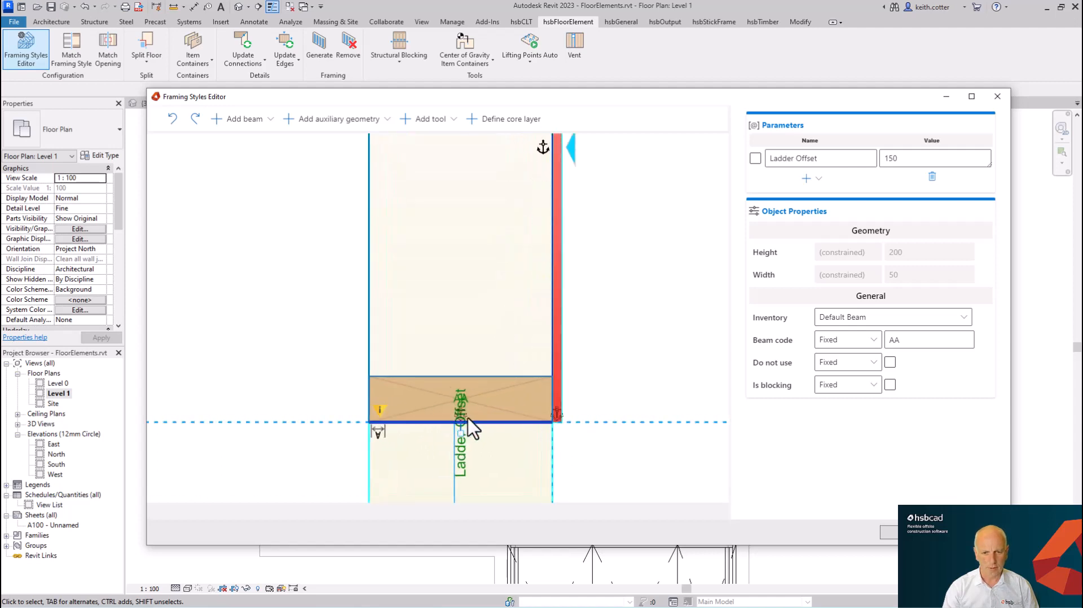
click(464, 417)
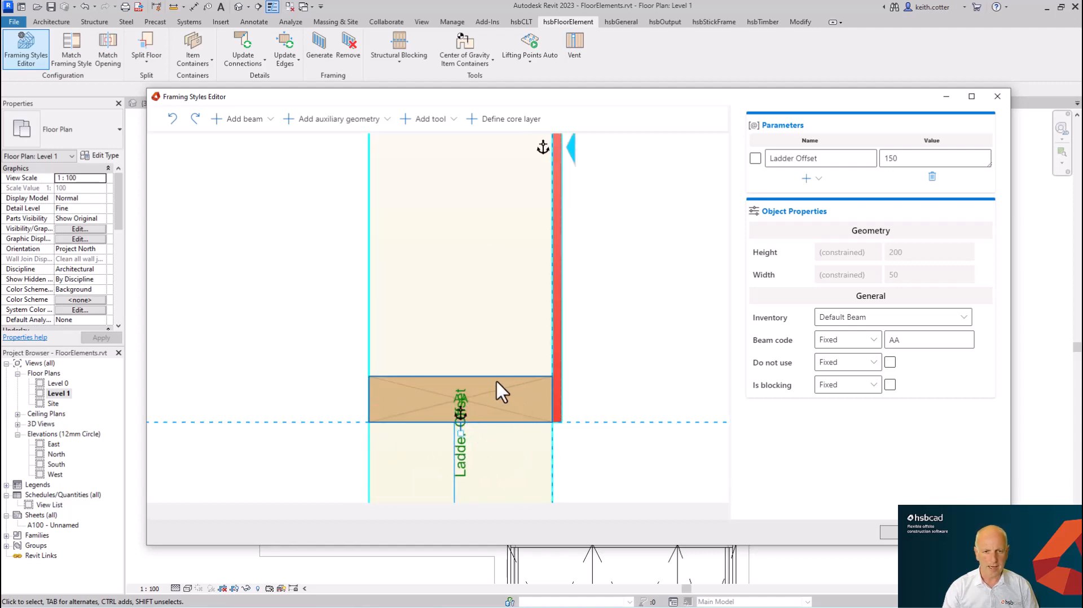
Step: Add a ladder beam and fit it into the gap between the two edge beams, with a length of 100
scroll(498, 386, down, 3)
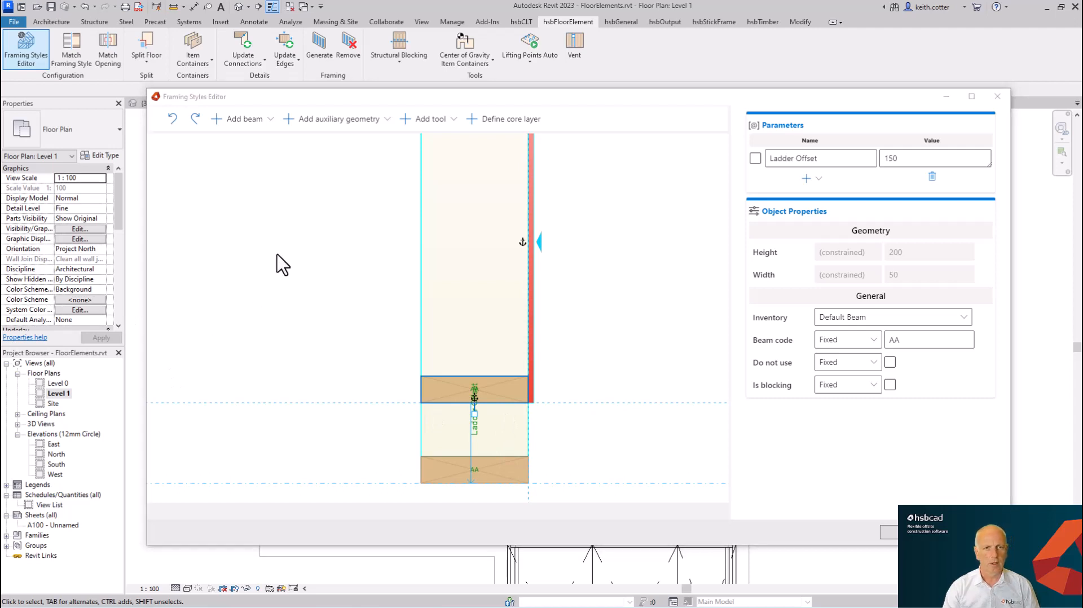
click(266, 121)
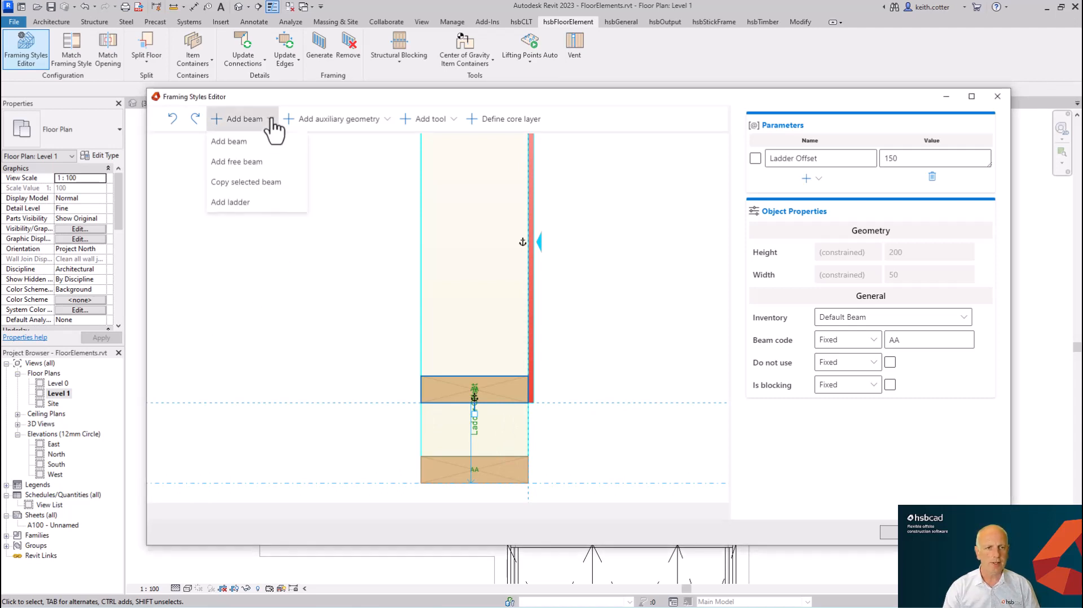
click(231, 201)
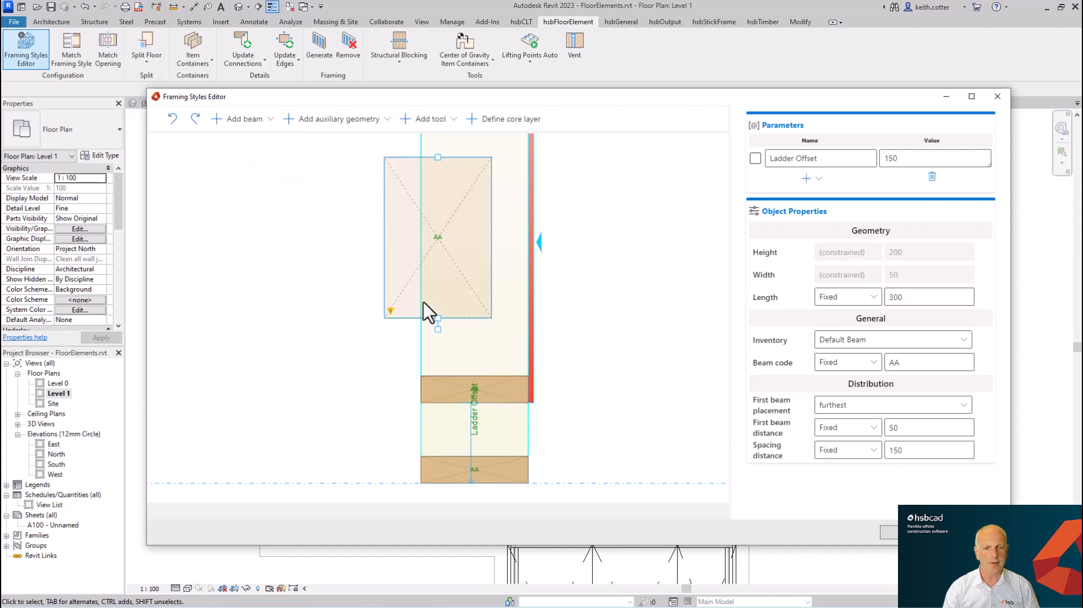
click(482, 411)
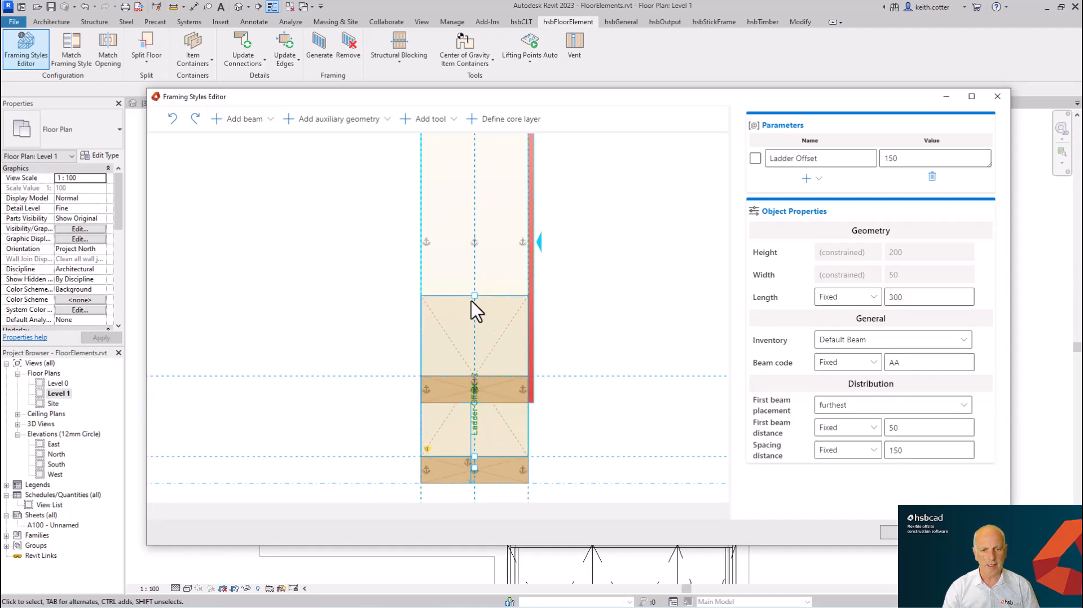
drag(475, 296, 474, 403)
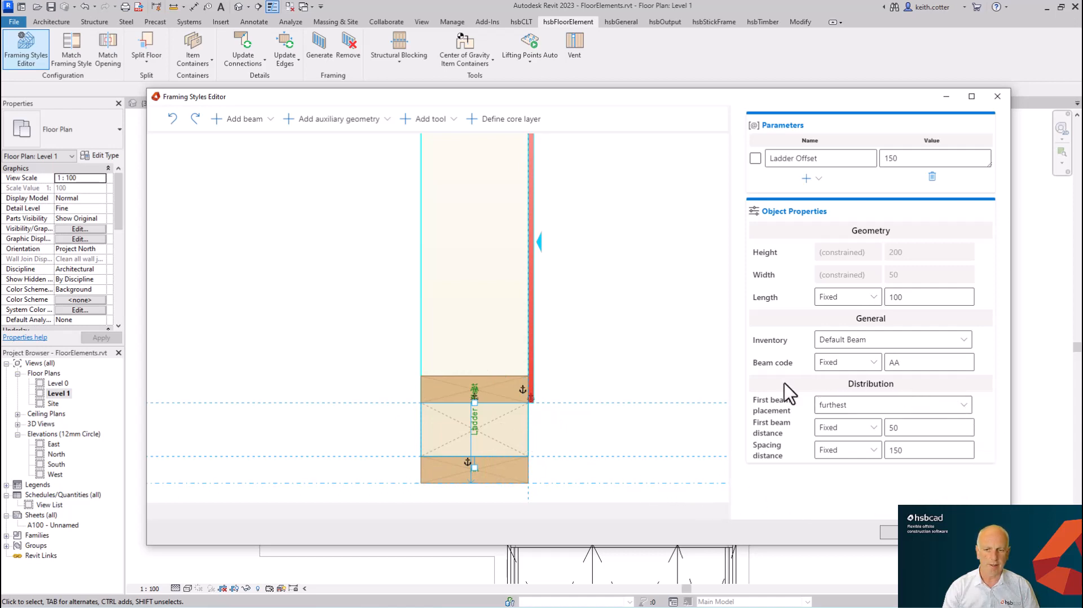
Step: Keep the ladder's first beam placement at furthest and set its first beam distance to 300
click(855, 411)
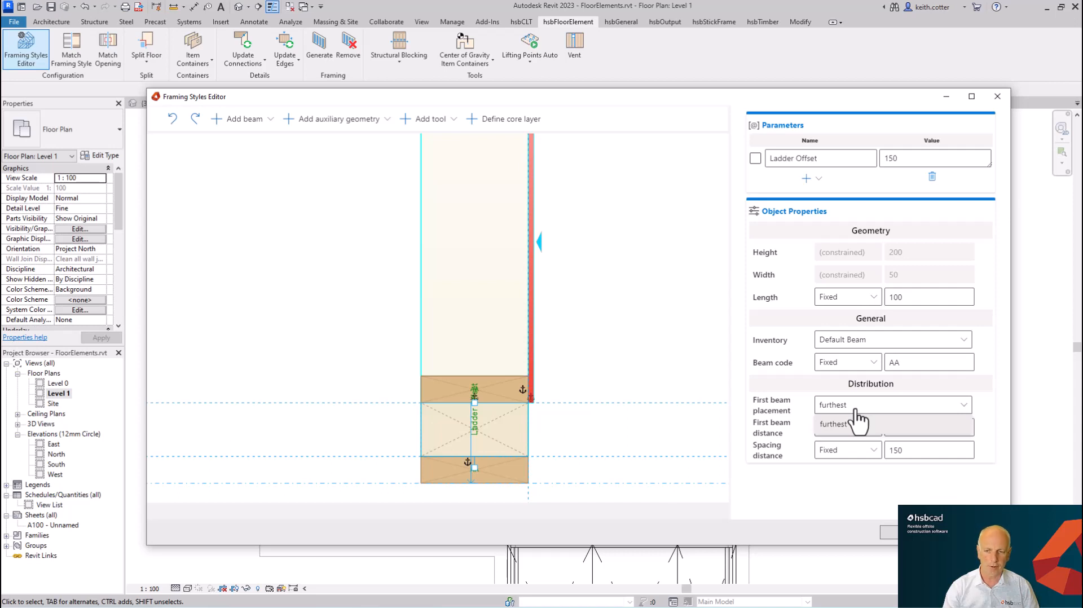
click(781, 390)
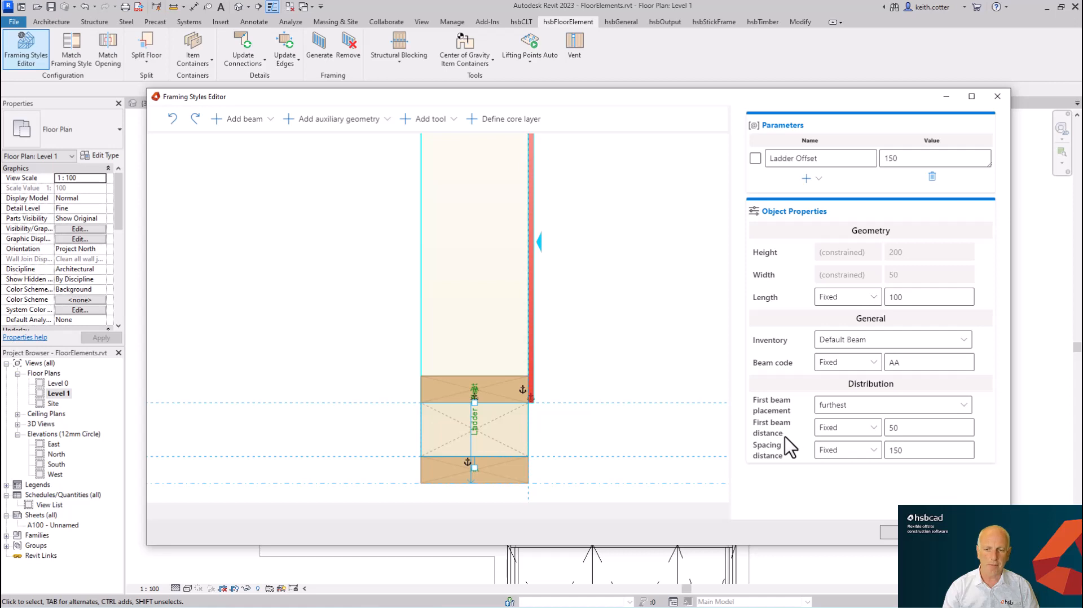
double_click(914, 429)
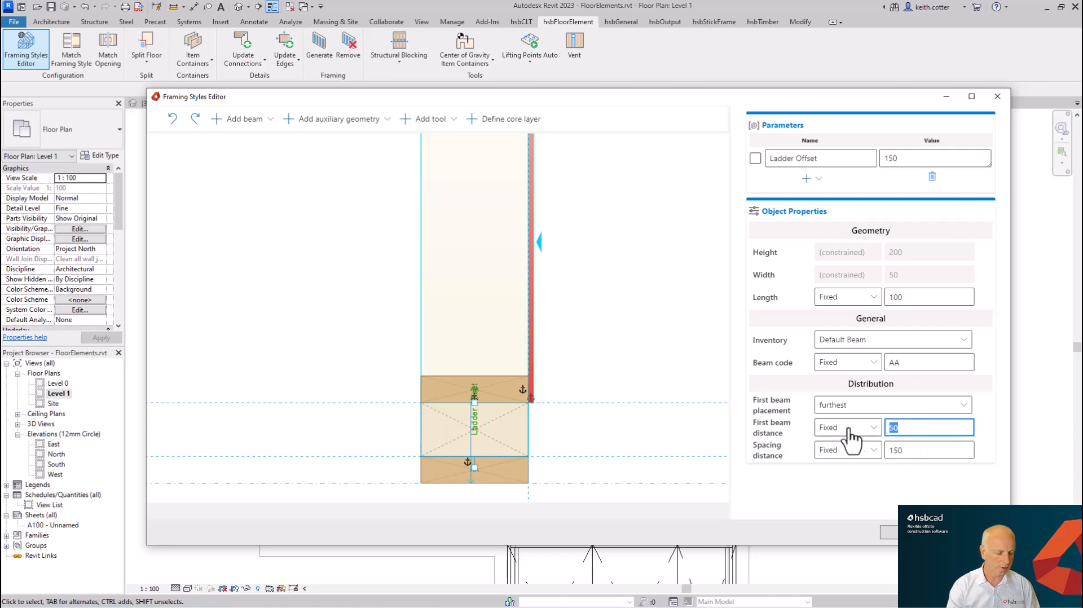
text(300)
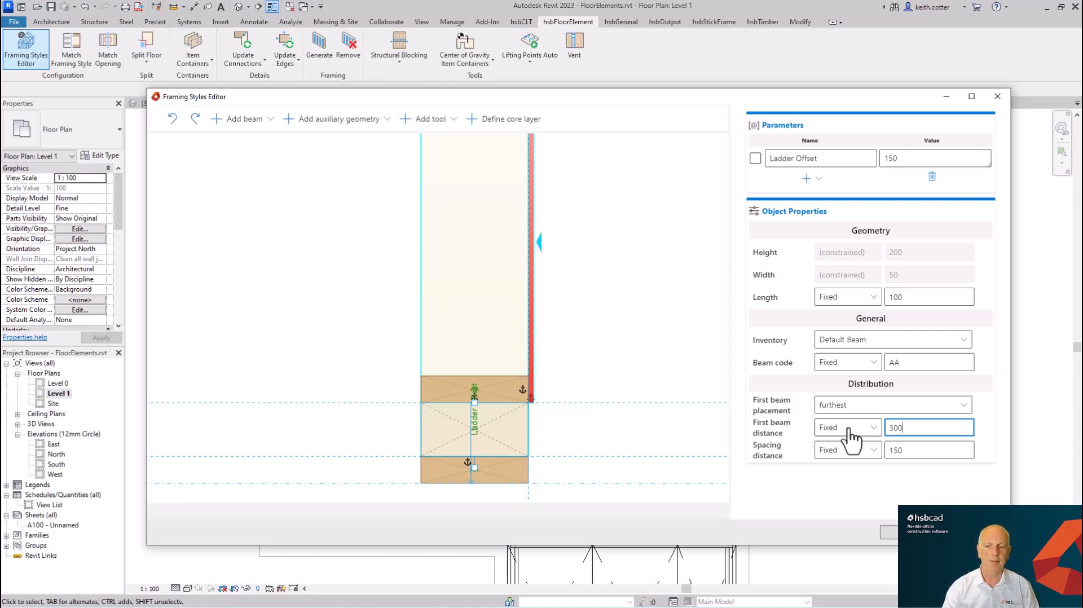
Step: Set the ladder beam's spacing distance to a fixed 600 and save the edited edge detail
key(Tab)
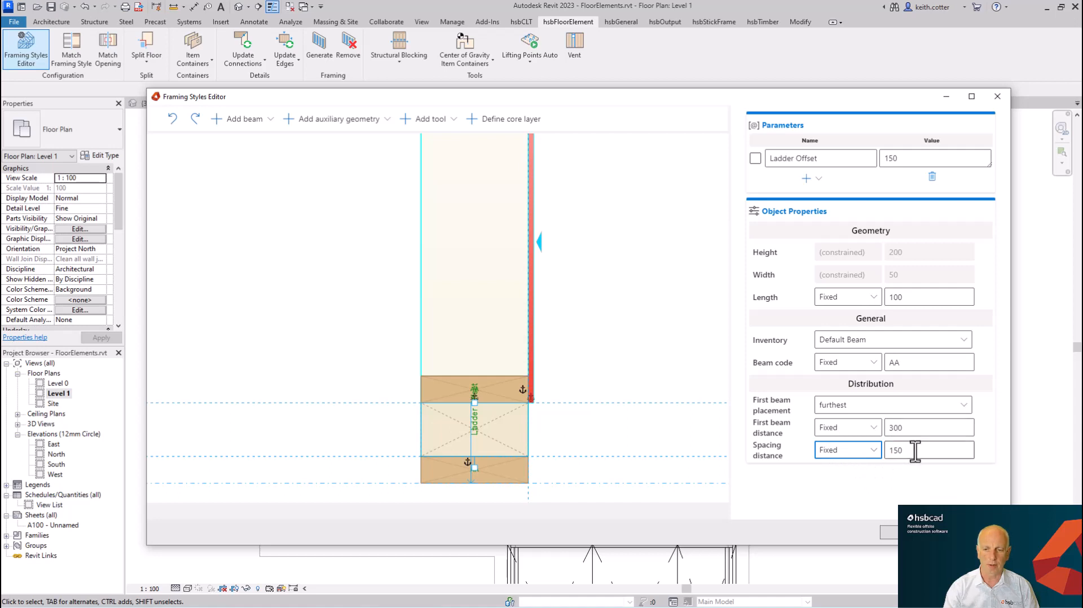
key(Tab)
text(600)
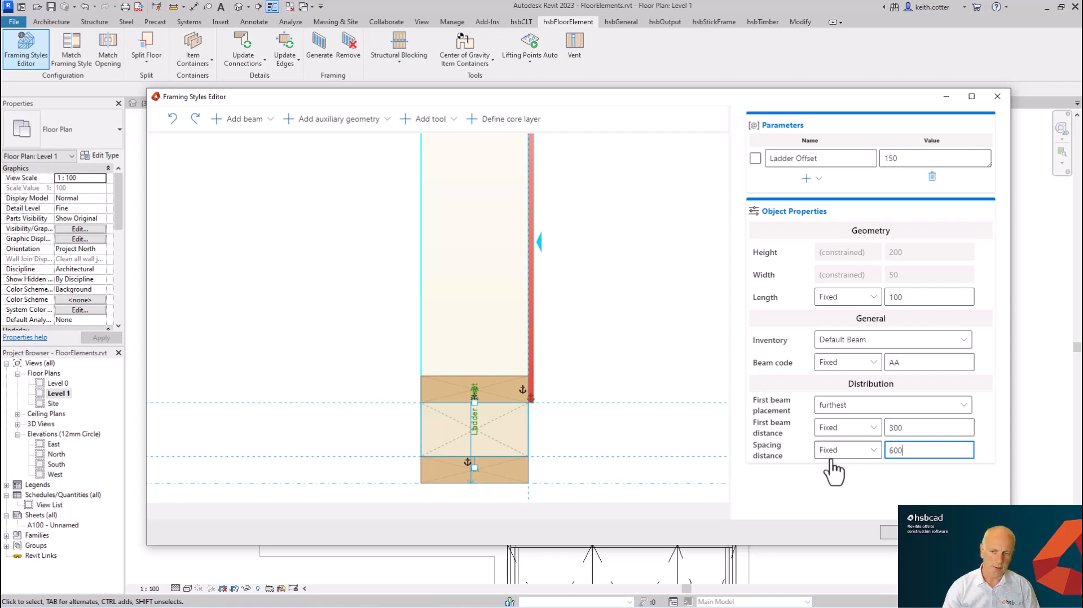
key(Tab)
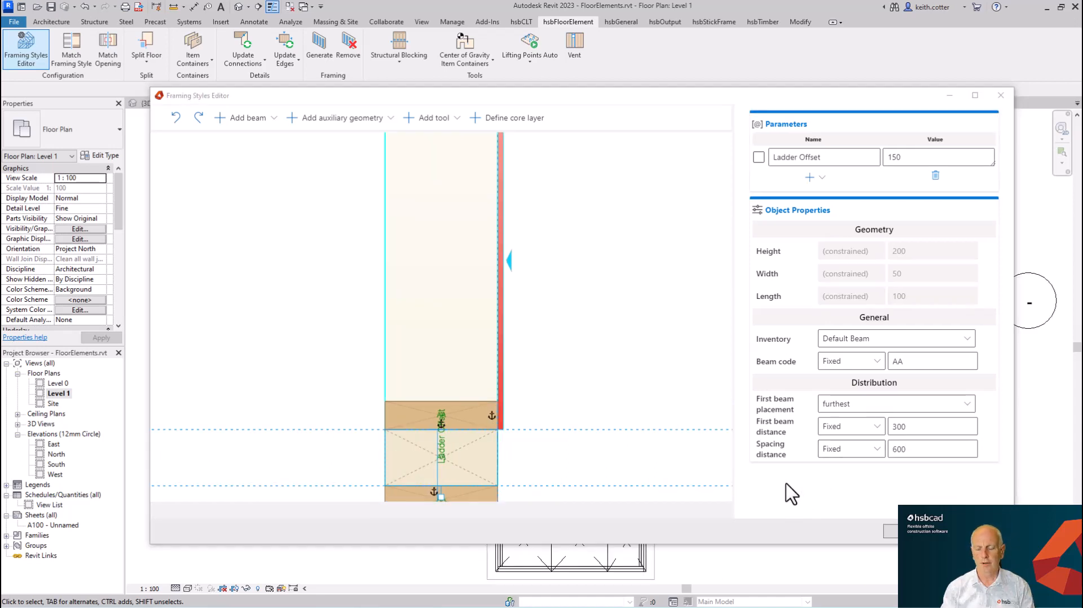
click(888, 531)
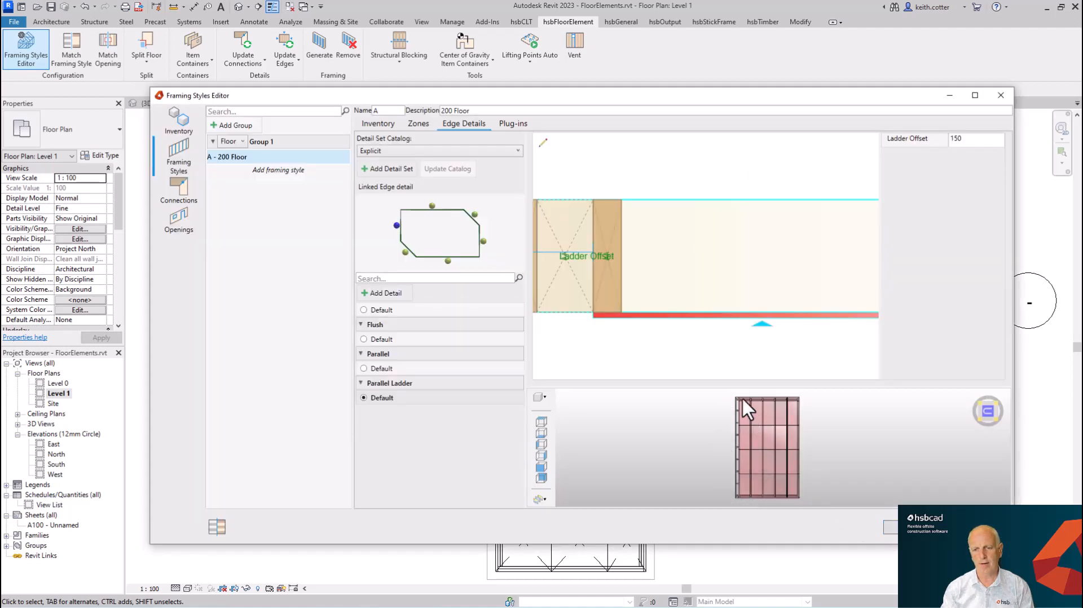
Step: Assign the default Parallel Ladder detail to the panel's right-hand edge with a Ladder Offset of 200, and save the framing style
click(483, 242)
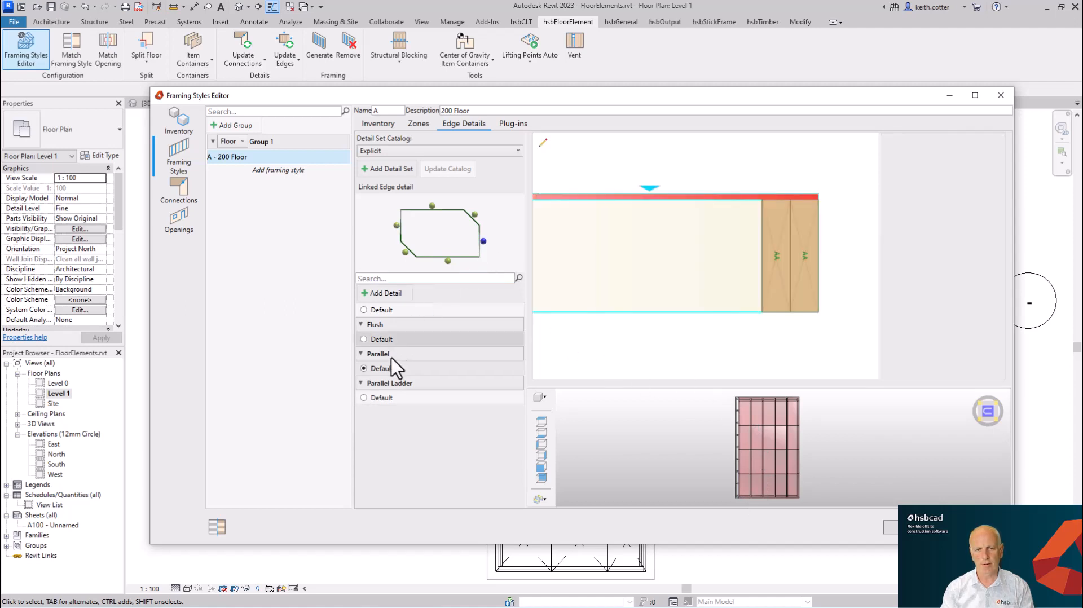
click(364, 398)
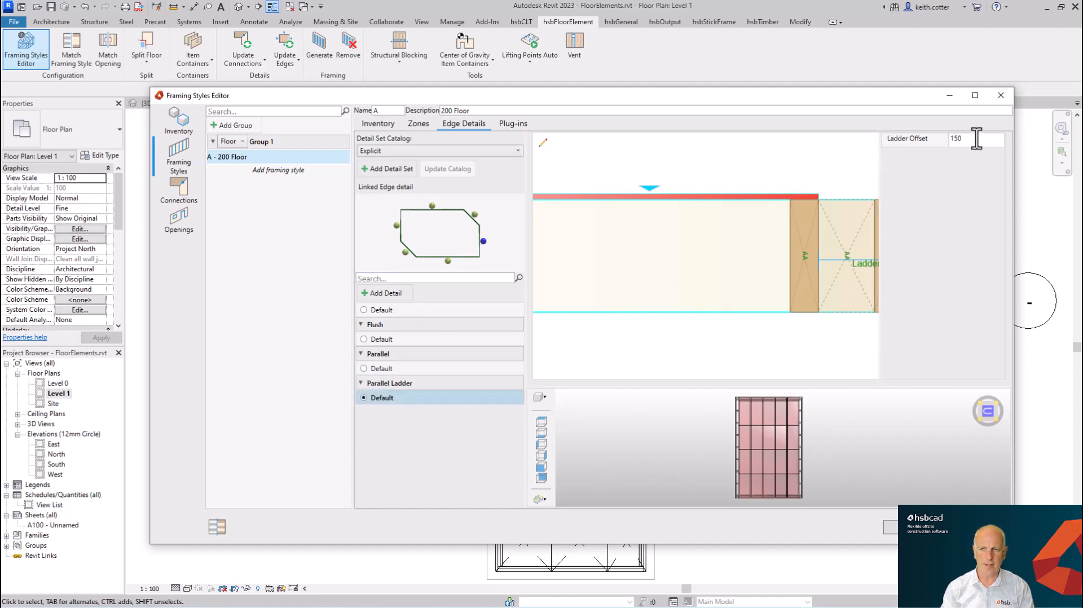
double_click(969, 138)
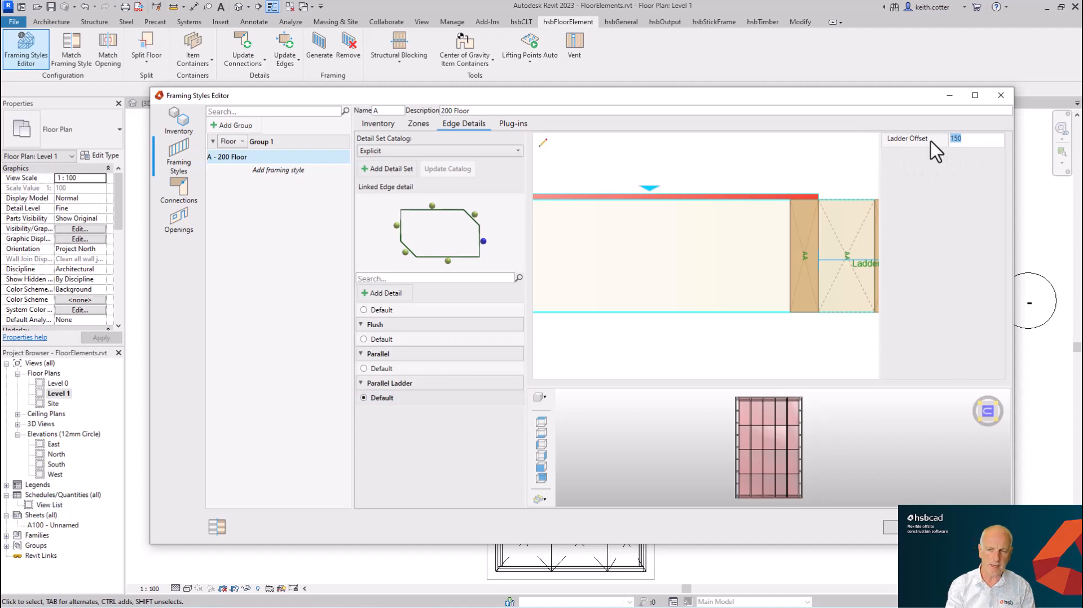
text(200)
key(Return)
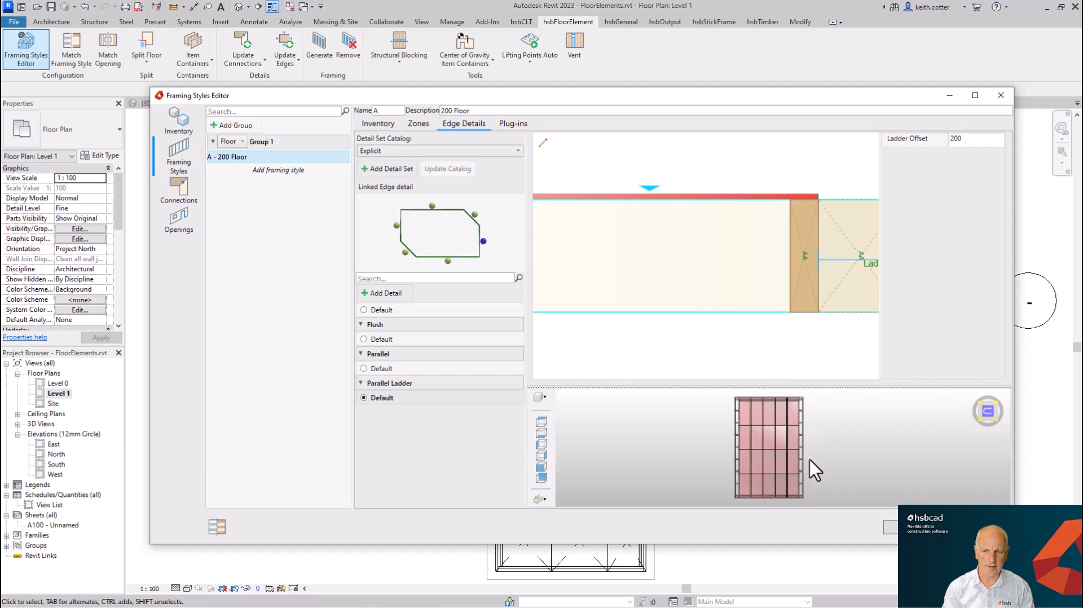
click(891, 527)
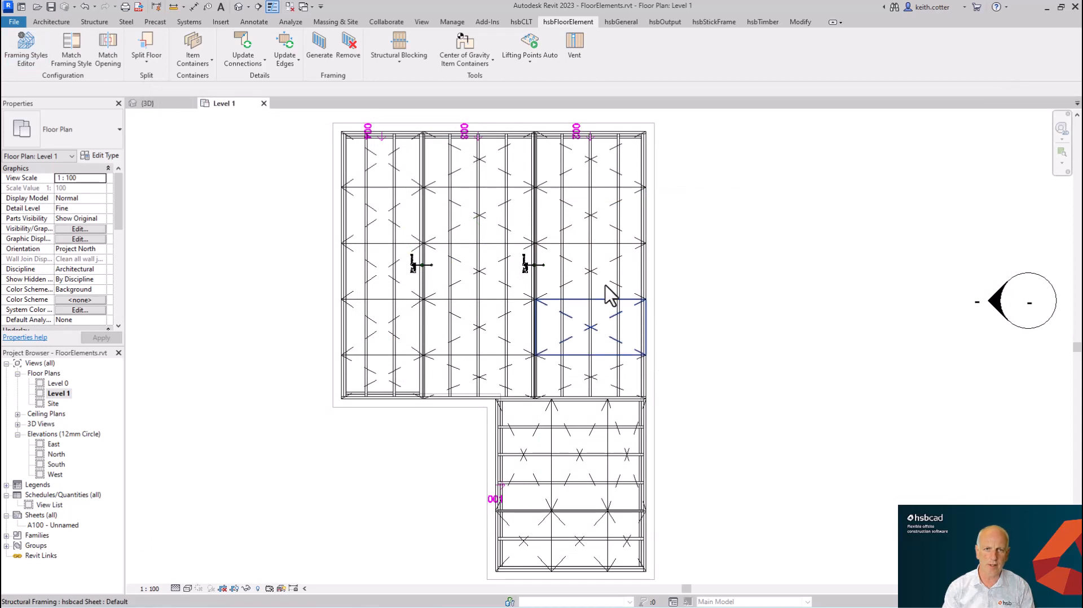
Step: Generate the framing for the three upper floor panels, 002, 003 and 004, using the updated style
click(320, 54)
drag(691, 116, 337, 193)
click(58, 90)
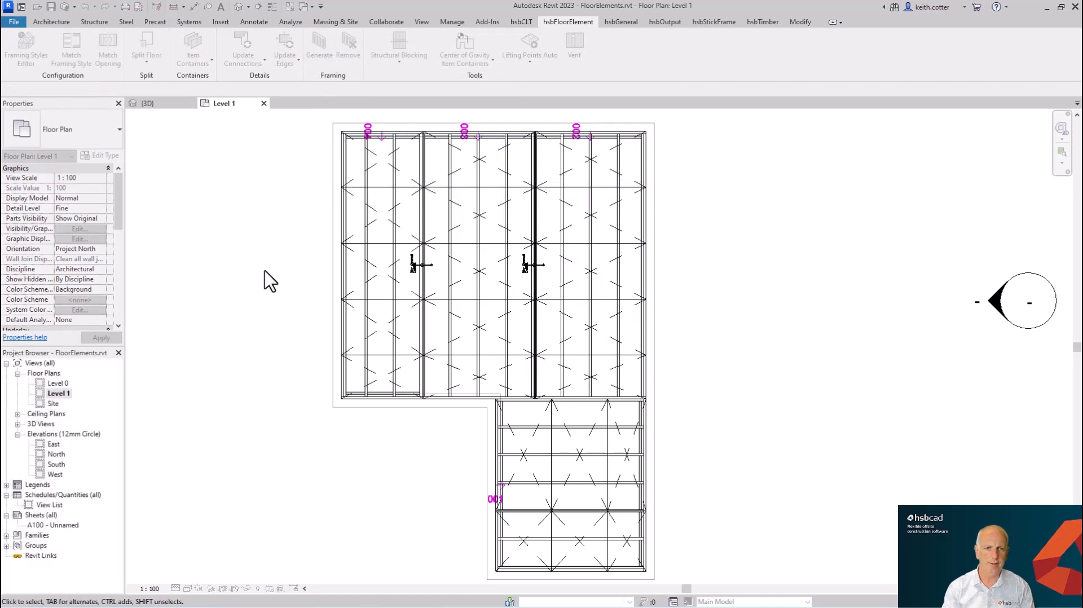